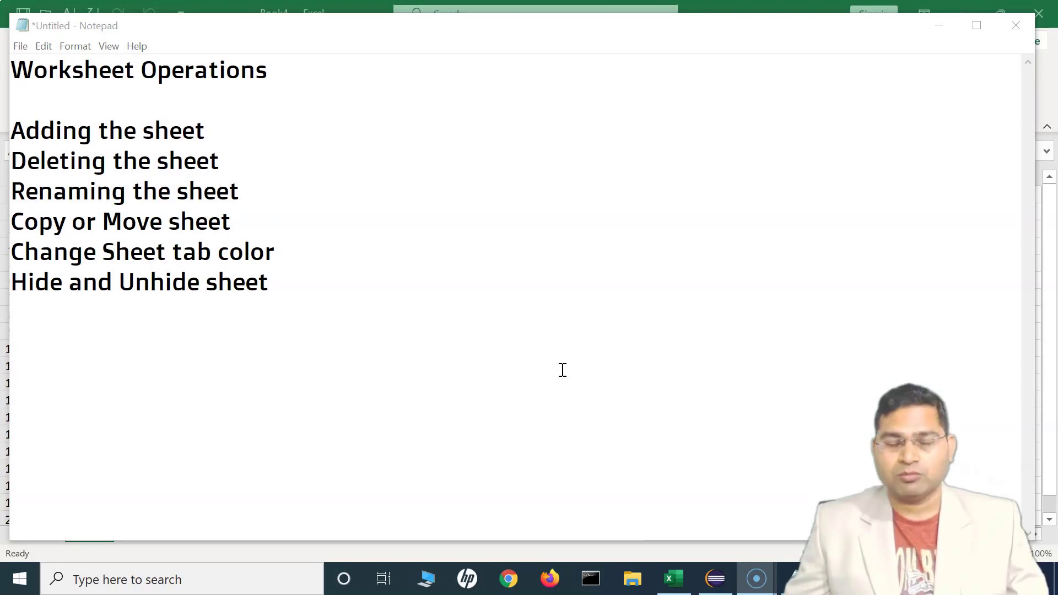
Step: Select the six worksheet operation lines in Notepad, then minimize Notepad to reveal Excel
{"action": "left_click_drag", "start_coordinate": [12, 131], "coordinate": [267, 156]}
{"action": "left_click", "coordinate": [193, 119]}
{"action": "left_click", "coordinate": [268, 155]}
{"action": "left_click", "coordinate": [326, 197]}
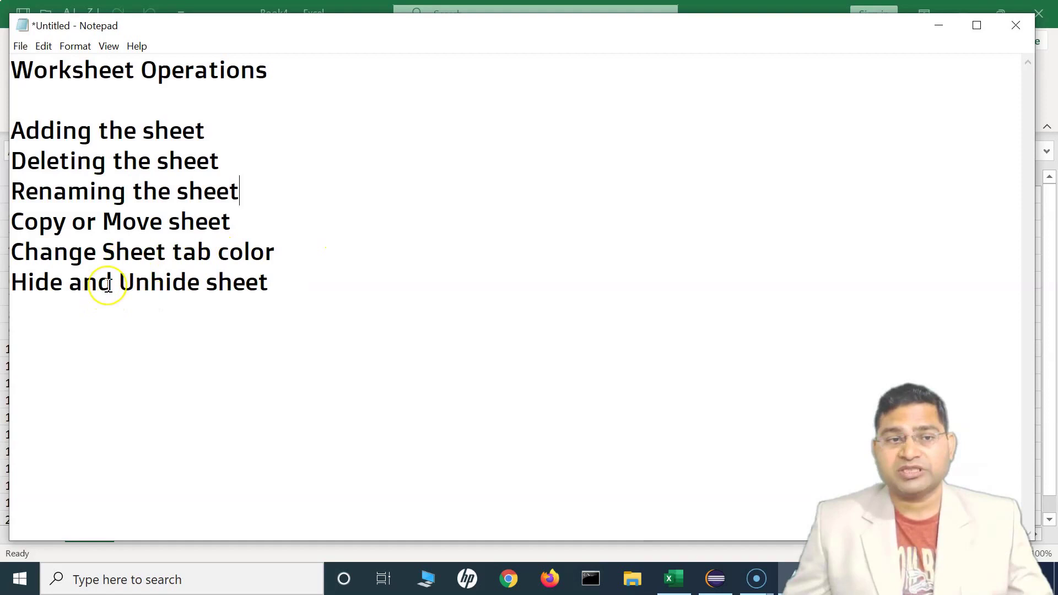
{"action": "left_click_drag", "start_coordinate": [328, 286], "coordinate": [14, 131]}
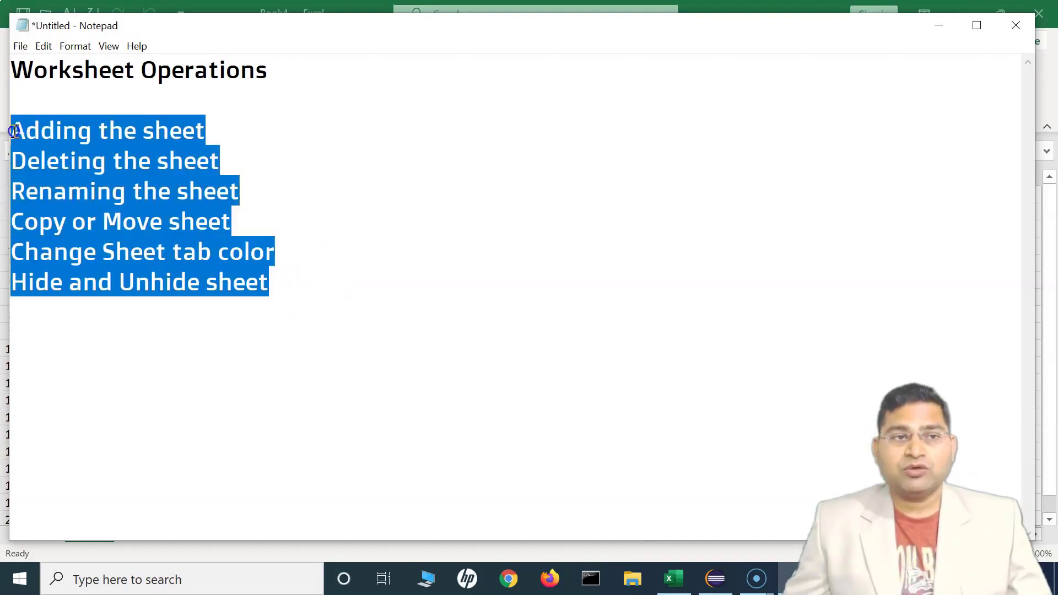
{"action": "left_click", "coordinate": [937, 23]}
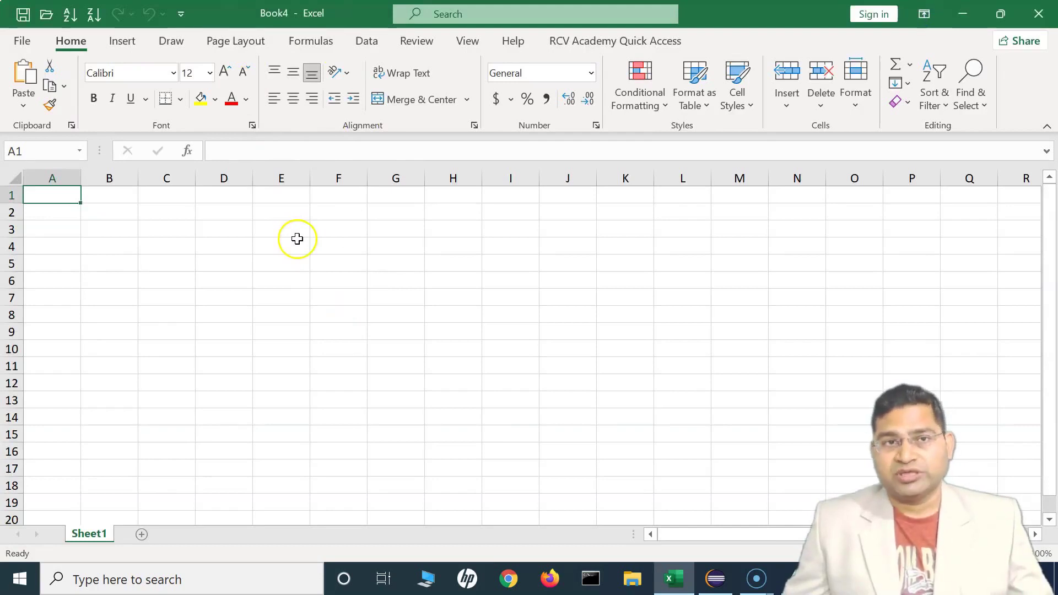
Step: Add a new blank Sheet2 after Sheet1
{"action": "left_click", "coordinate": [144, 446]}
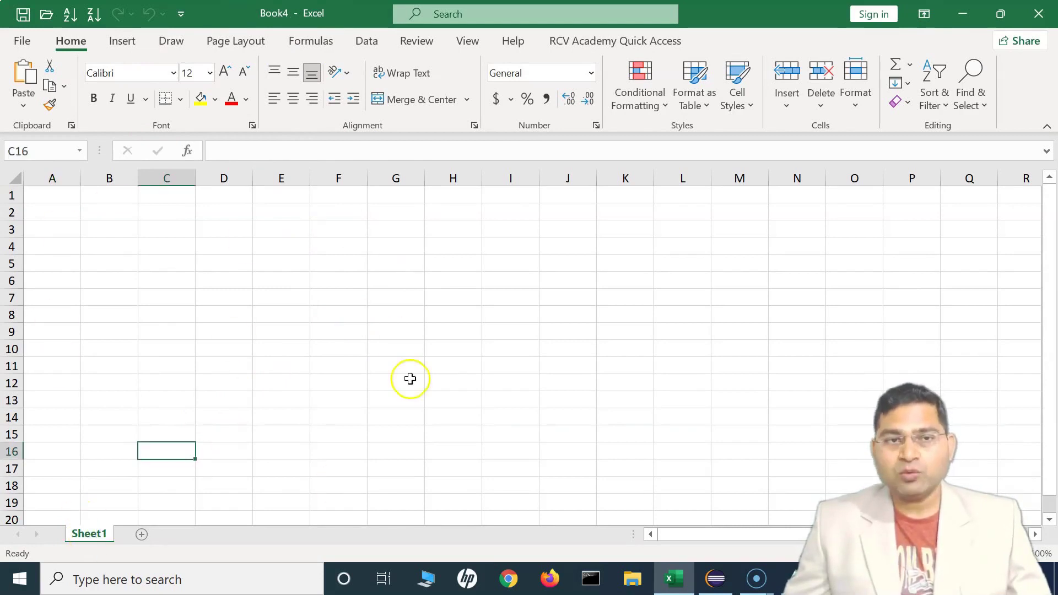
{"action": "left_click", "coordinate": [141, 535]}
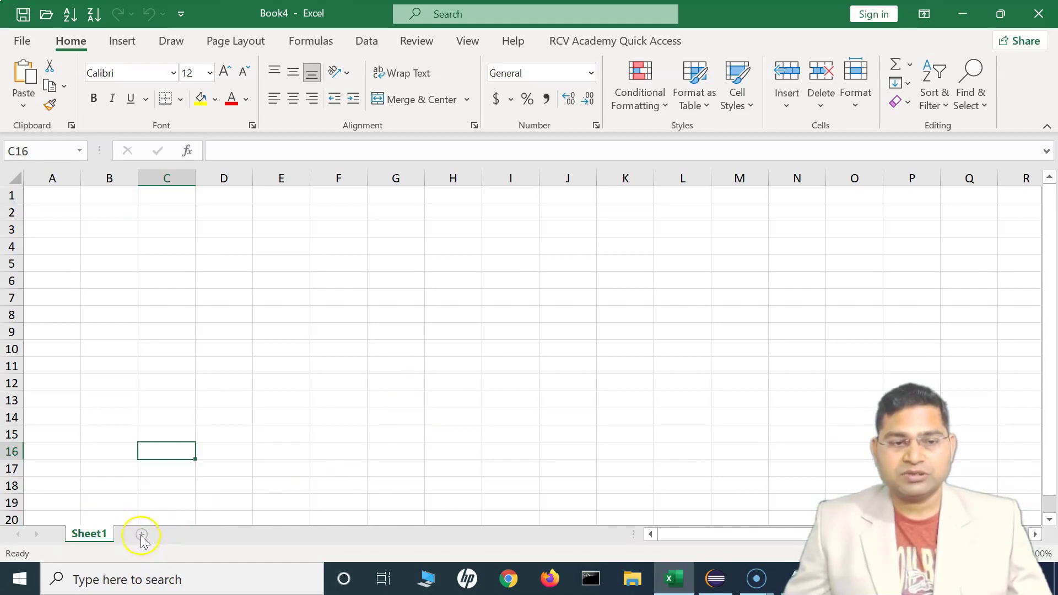
{"action": "left_click", "coordinate": [89, 534]}
{"action": "left_click", "coordinate": [132, 536]}
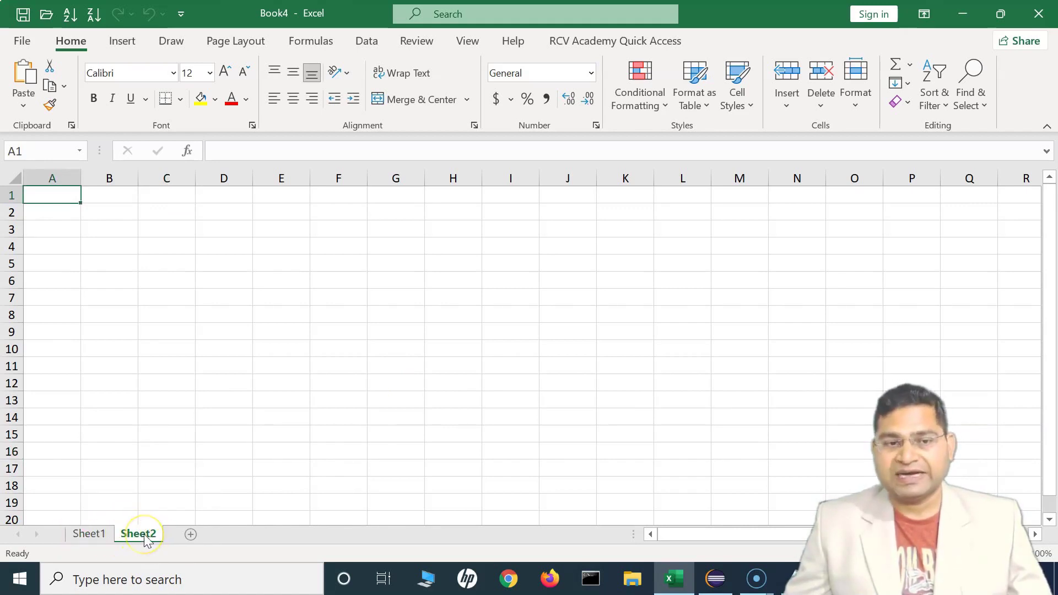
Step: Add Sheet3 and Sheet4, check each of the four tabs and end on Sheet1
{"action": "left_click", "coordinate": [191, 534]}
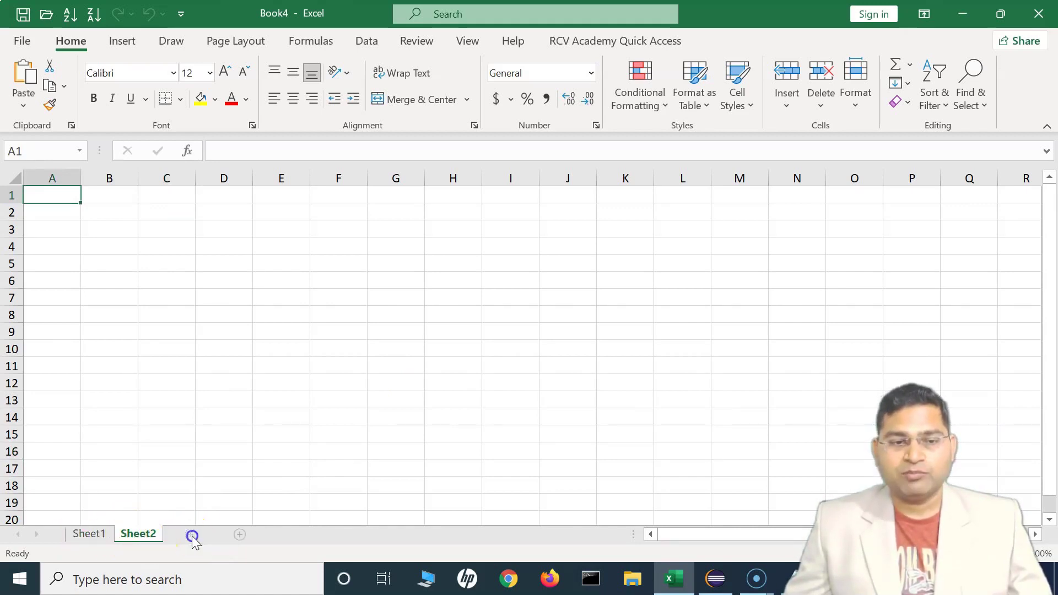
{"action": "left_click", "coordinate": [239, 534]}
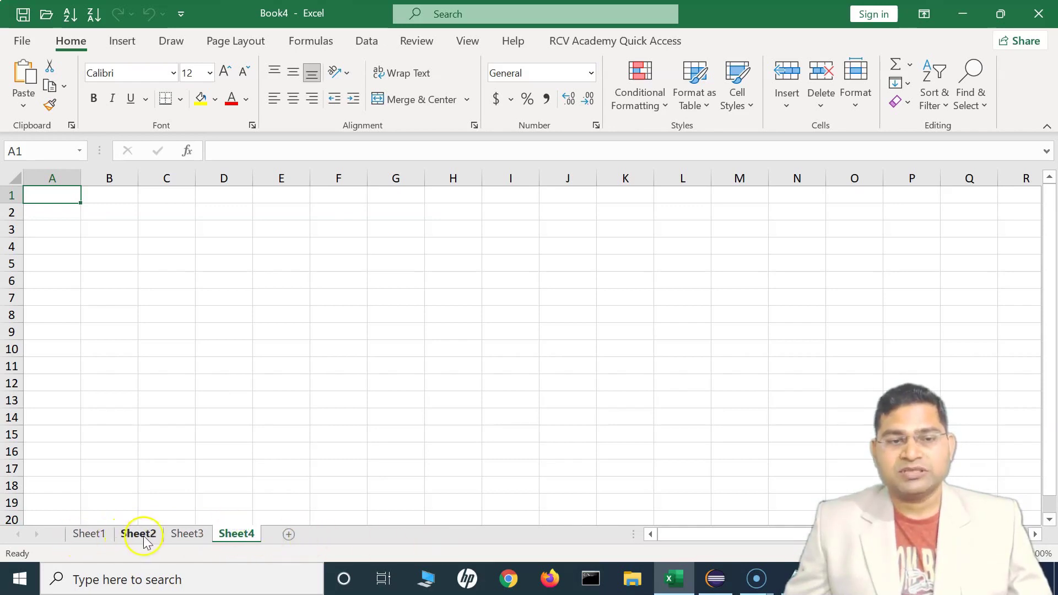
{"action": "left_click", "coordinate": [101, 537]}
{"action": "left_click", "coordinate": [140, 535]}
{"action": "left_click", "coordinate": [184, 535]}
{"action": "left_click", "coordinate": [234, 536]}
{"action": "left_click", "coordinate": [91, 535]}
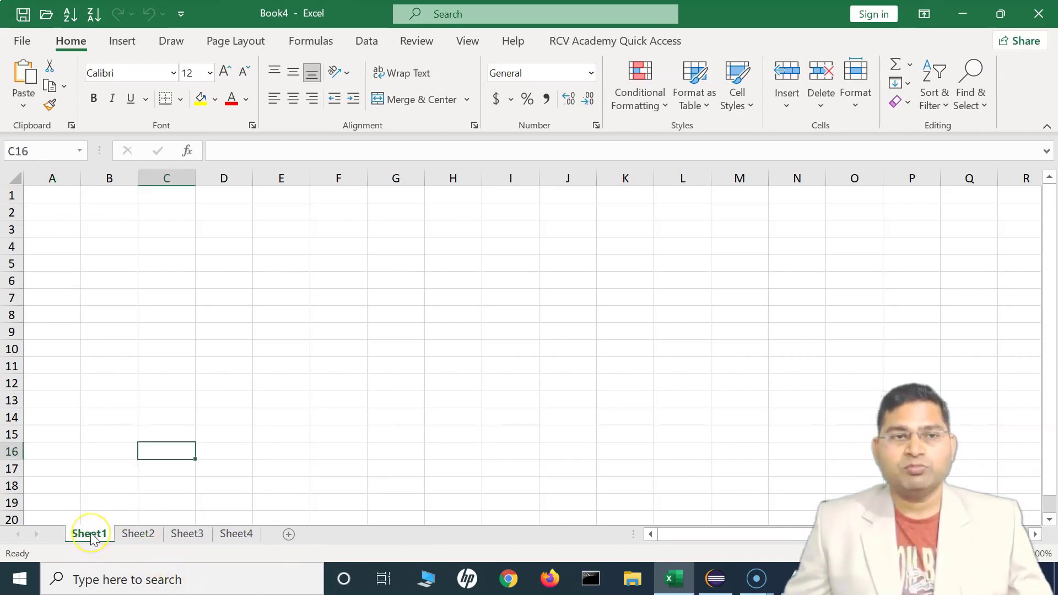
Step: Alternate between the Sheet1 and Sheet2 tabs, then finish on Sheet4
{"action": "left_click", "coordinate": [144, 541]}
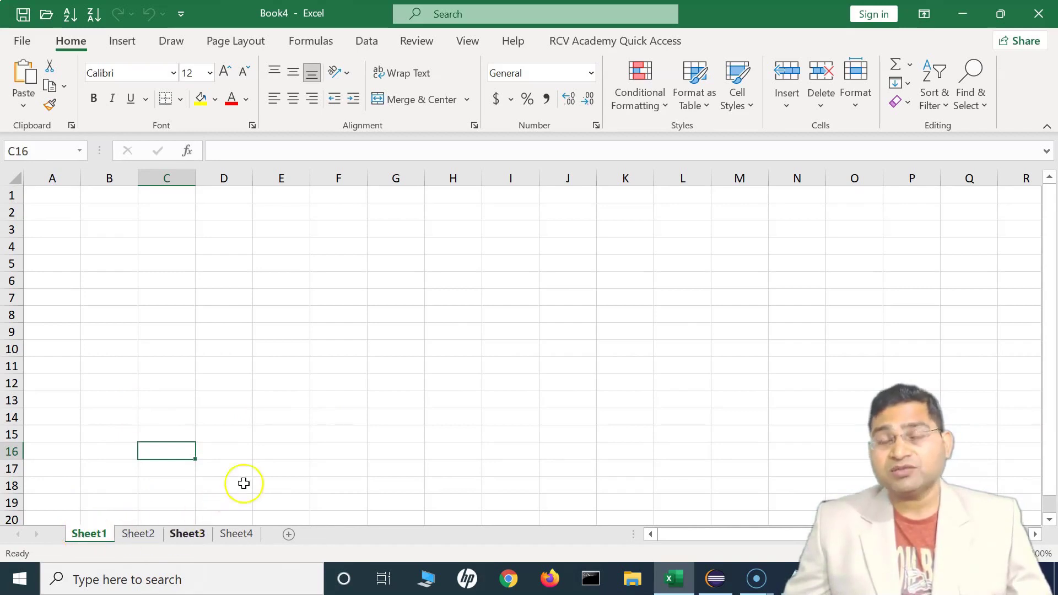
{"action": "left_click", "coordinate": [138, 534]}
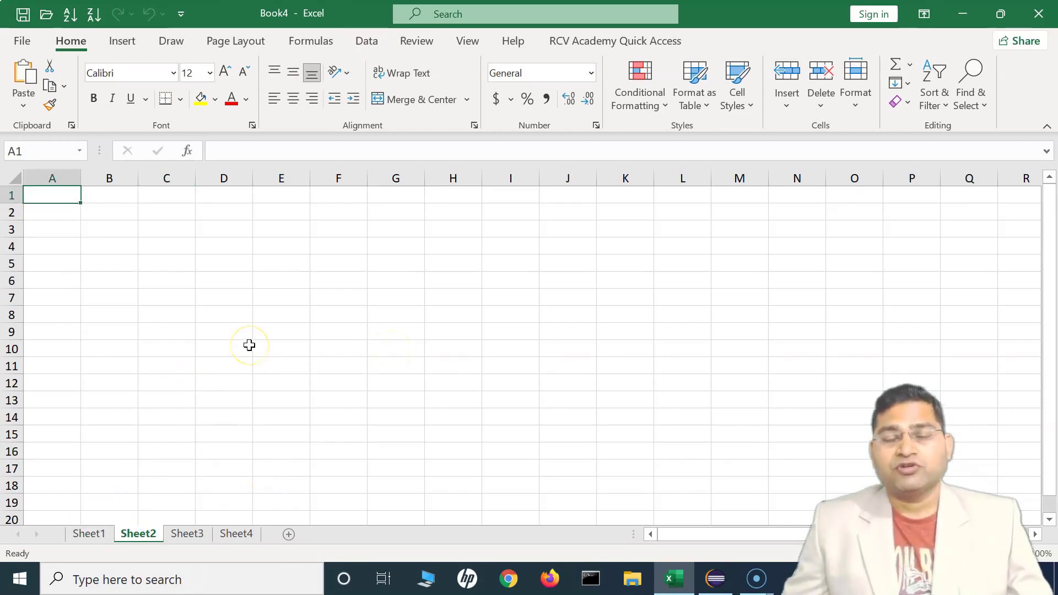
{"action": "left_click", "coordinate": [93, 534]}
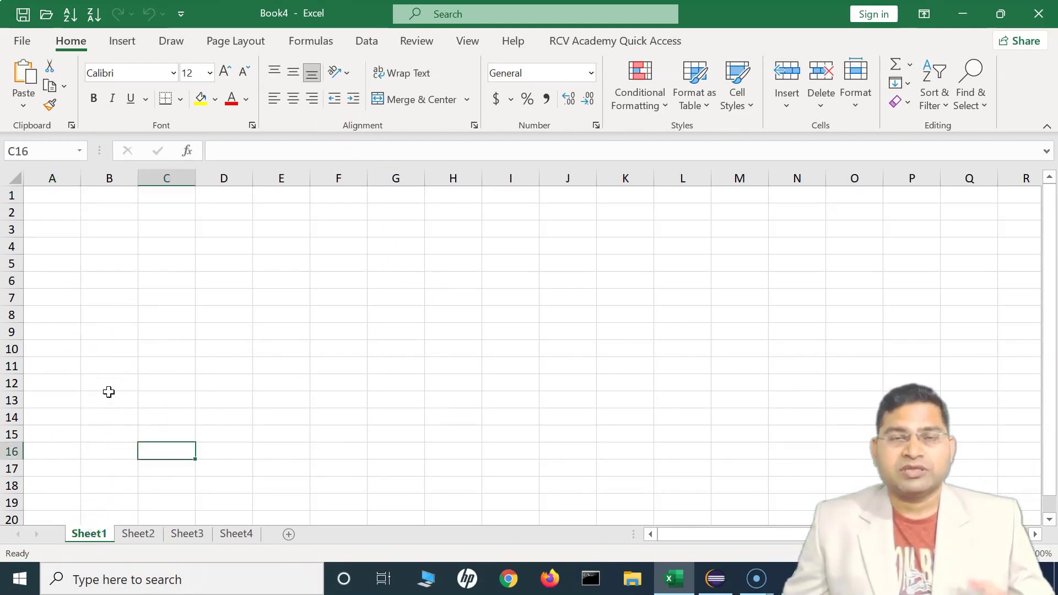
{"action": "left_click", "coordinate": [141, 534]}
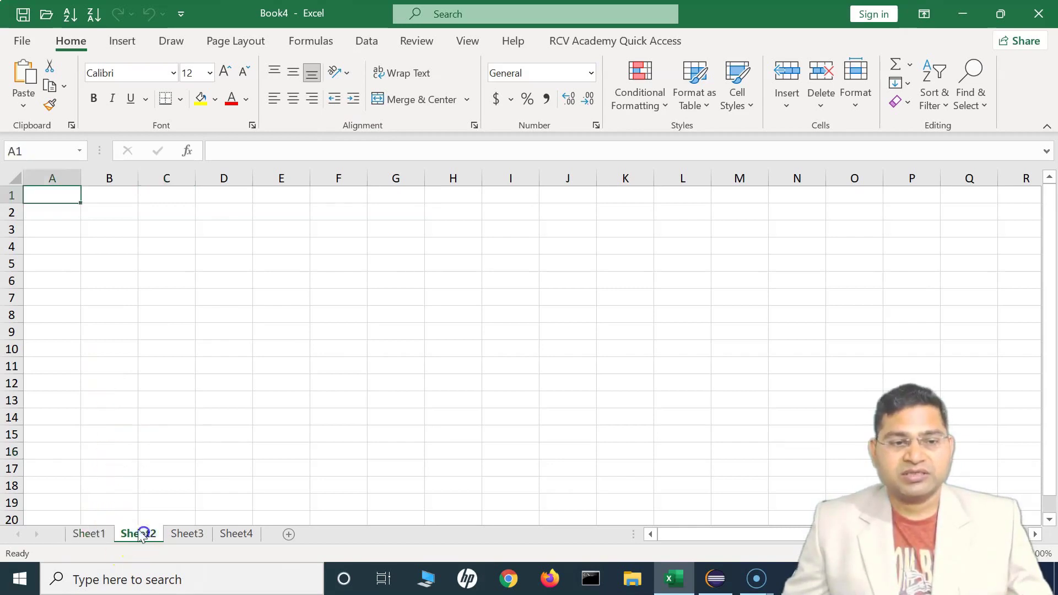
{"action": "left_click", "coordinate": [84, 531]}
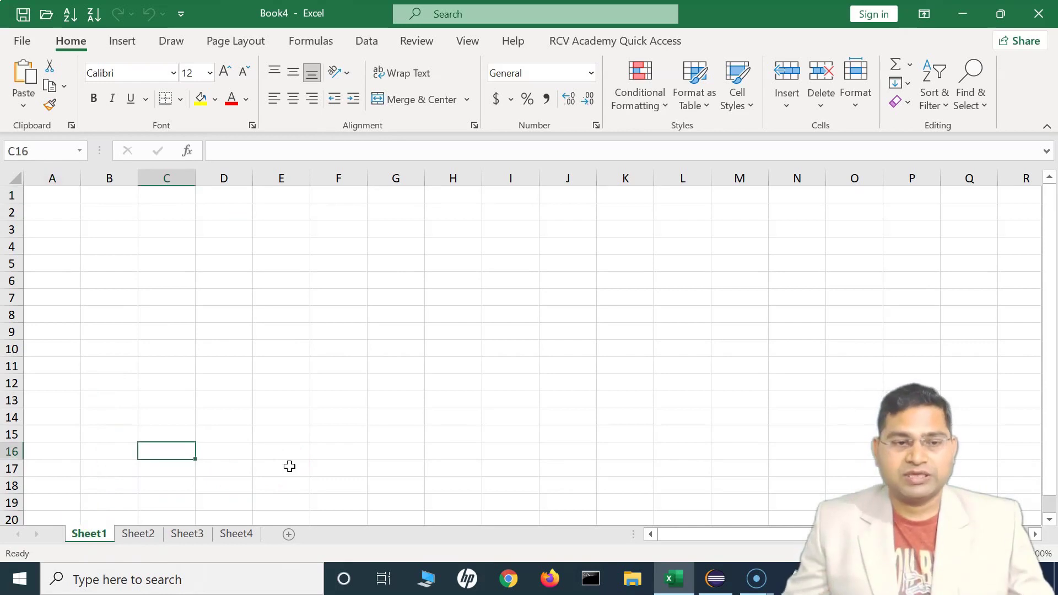
{"action": "left_click", "coordinate": [138, 535]}
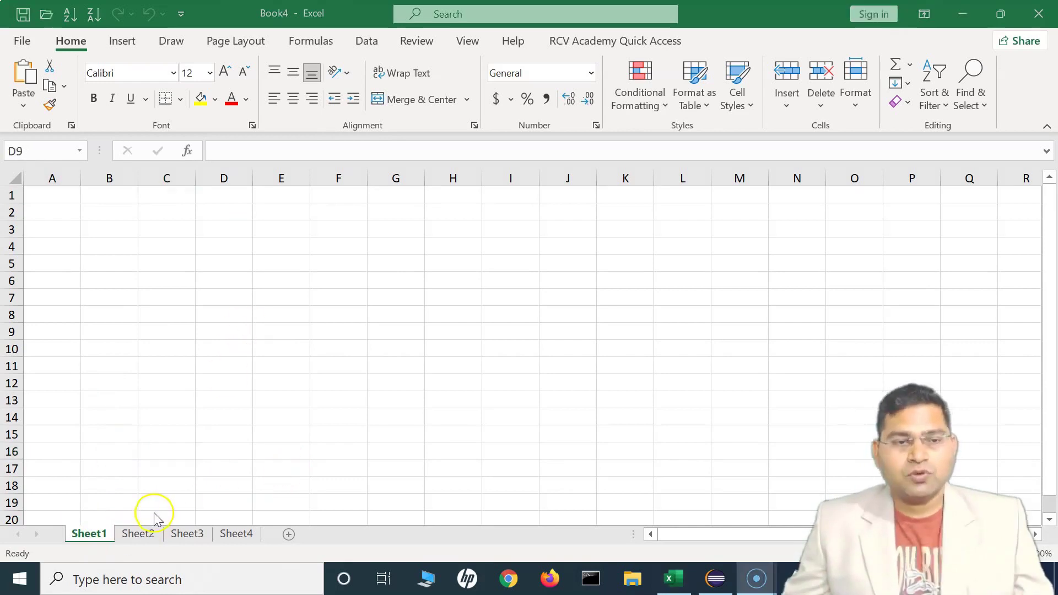
{"action": "left_click", "coordinate": [135, 533]}
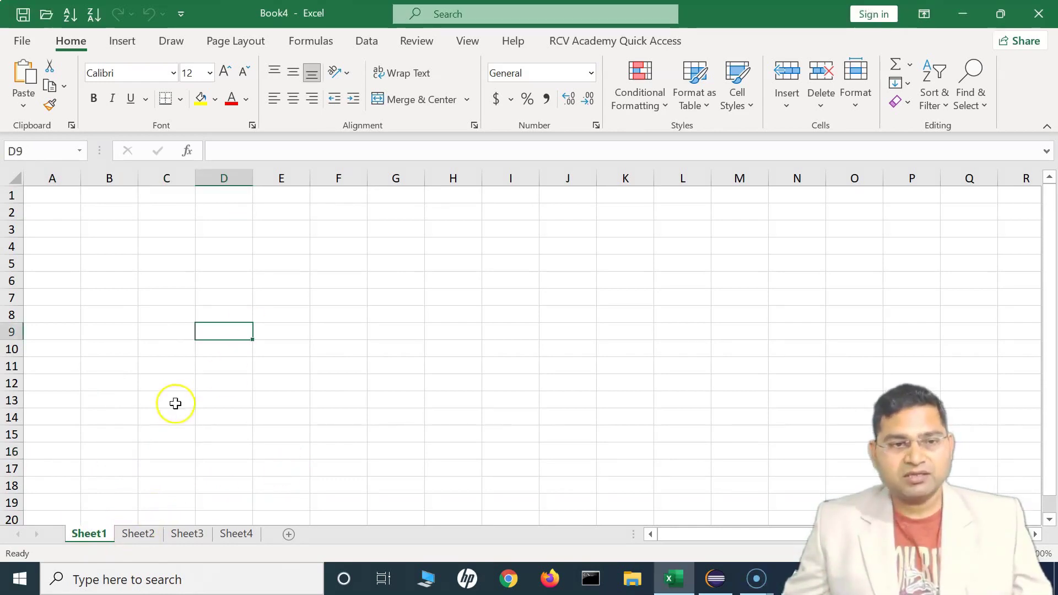
{"action": "left_click", "coordinate": [136, 534]}
{"action": "left_click", "coordinate": [242, 536]}
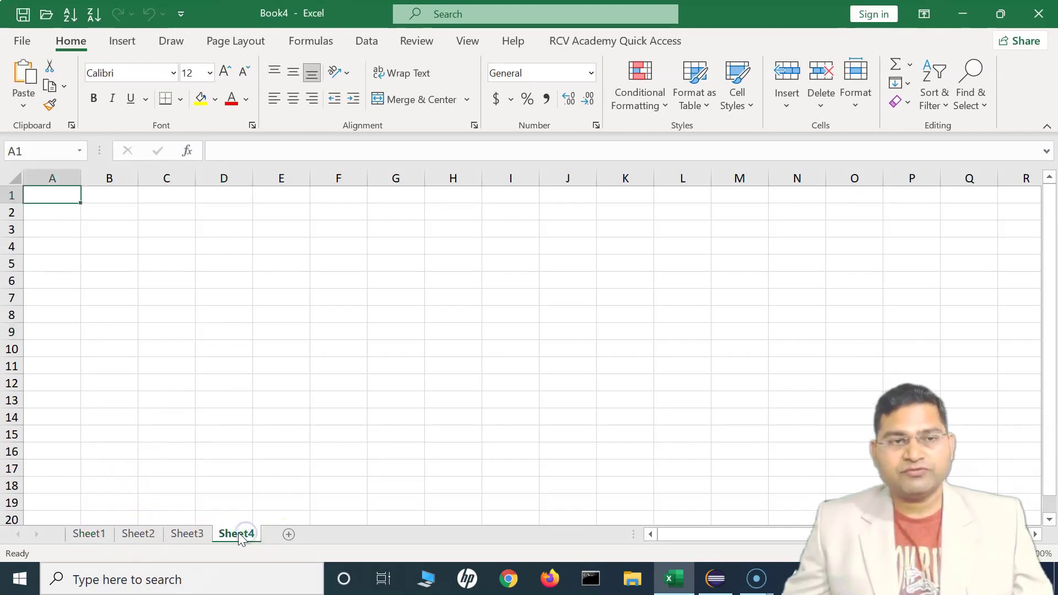
Step: Delete Sheet4 and add a new worksheet, Sheet5
{"action": "right_click", "coordinate": [240, 536]}
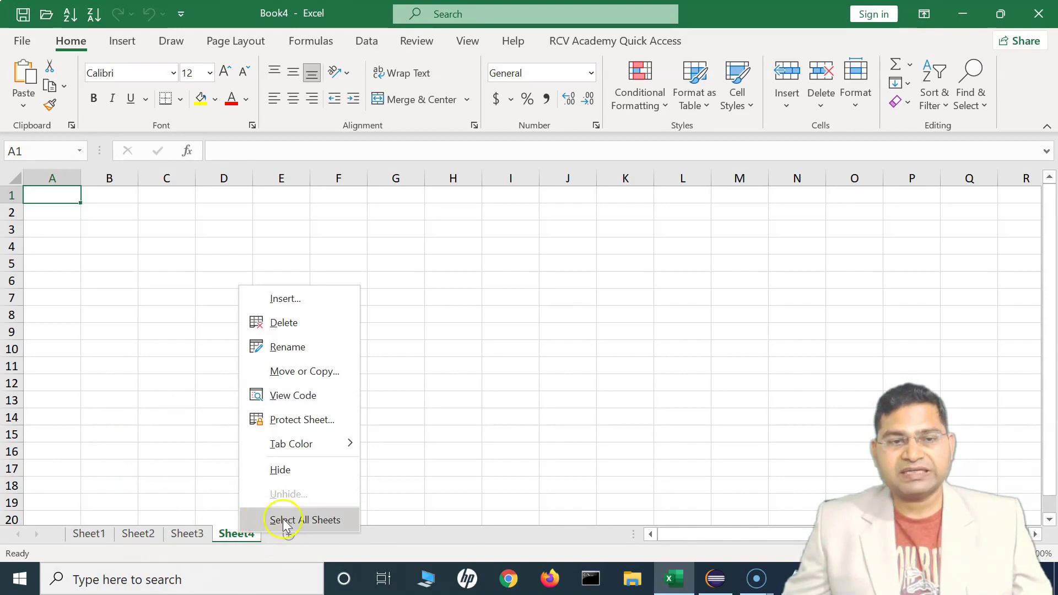
{"action": "left_click", "coordinate": [293, 324]}
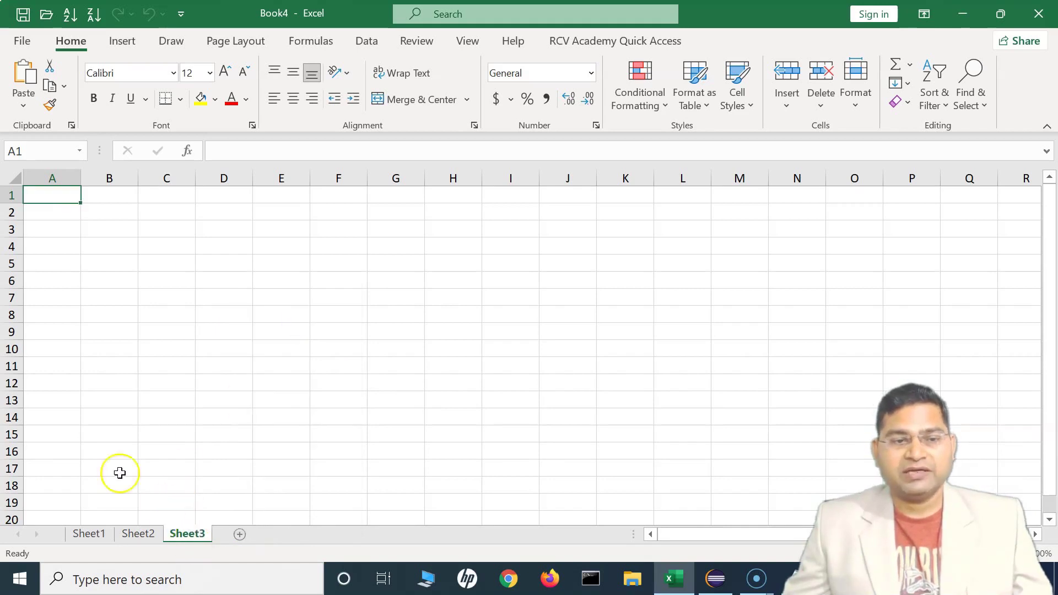
{"action": "left_click", "coordinate": [241, 534]}
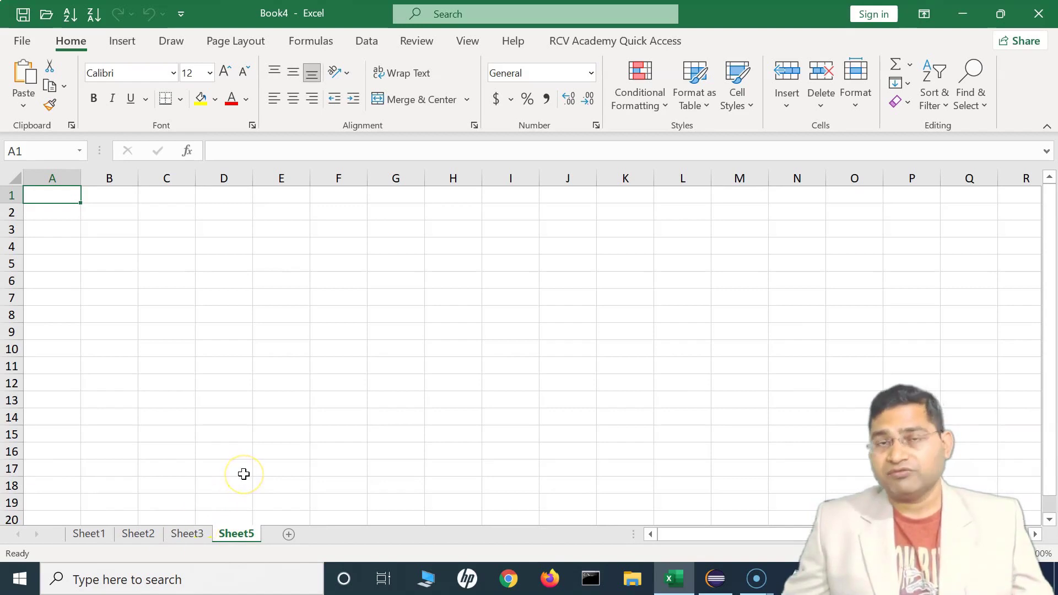
{"action": "left_click", "coordinate": [207, 268]}
Step: Delete Sheet5, add Sheet6, and return to Sheet1
{"action": "right_click", "coordinate": [236, 535]}
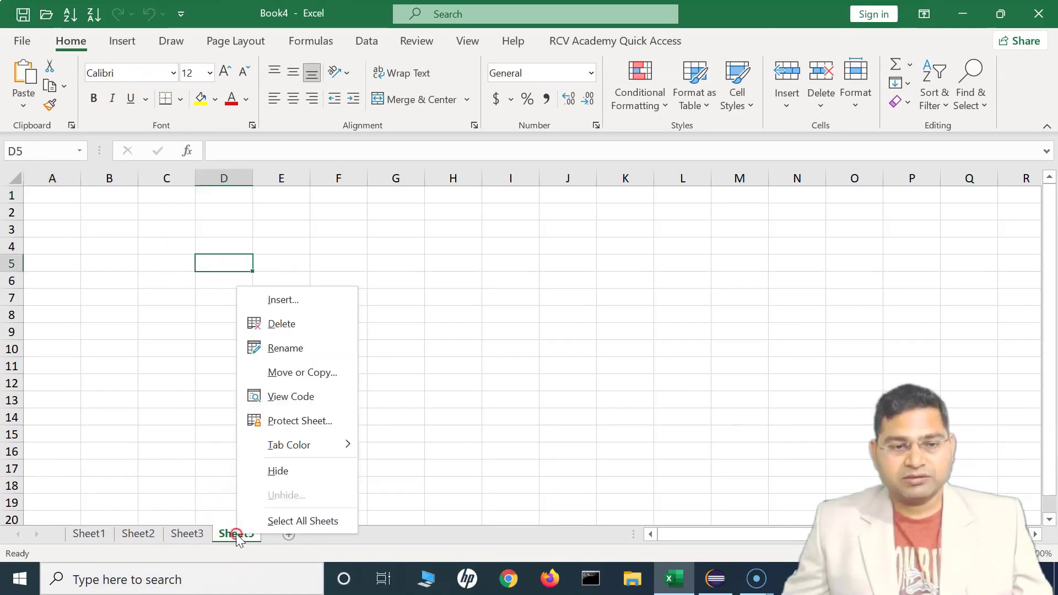
{"action": "left_click", "coordinate": [282, 324]}
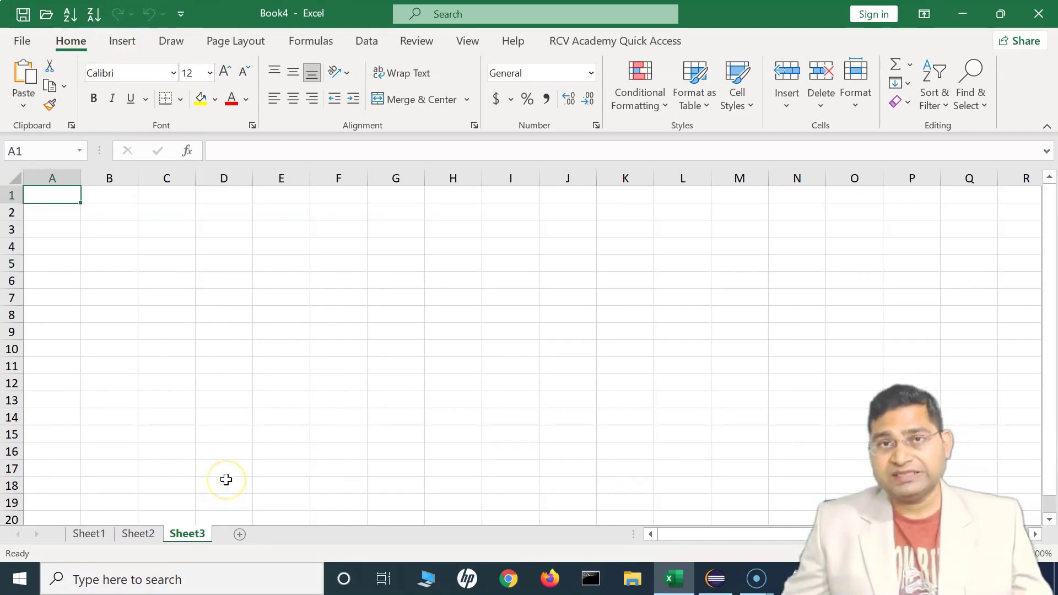
{"action": "left_click", "coordinate": [242, 453]}
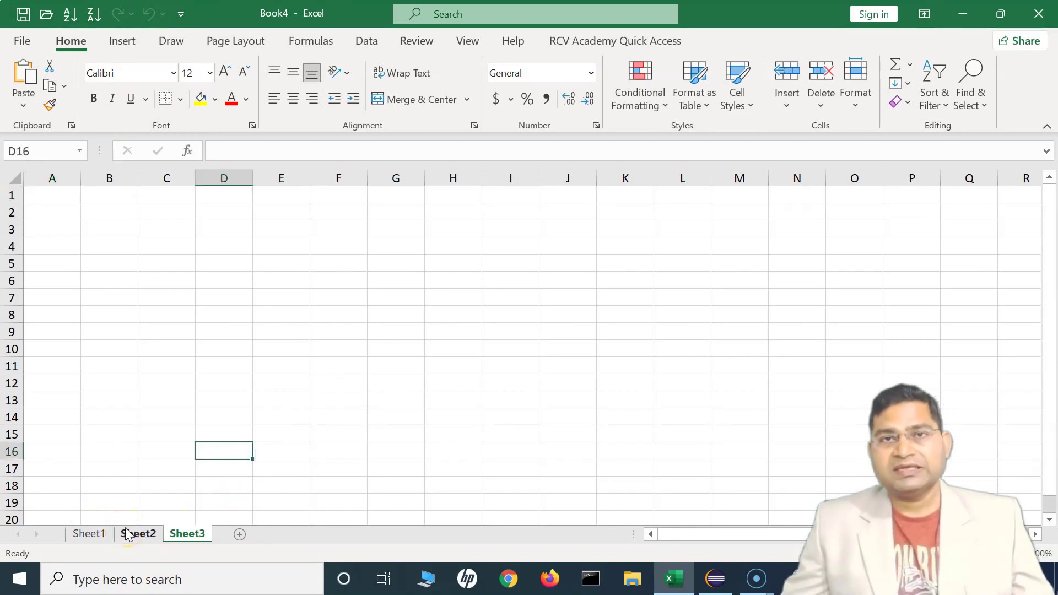
{"action": "left_click", "coordinate": [239, 534]}
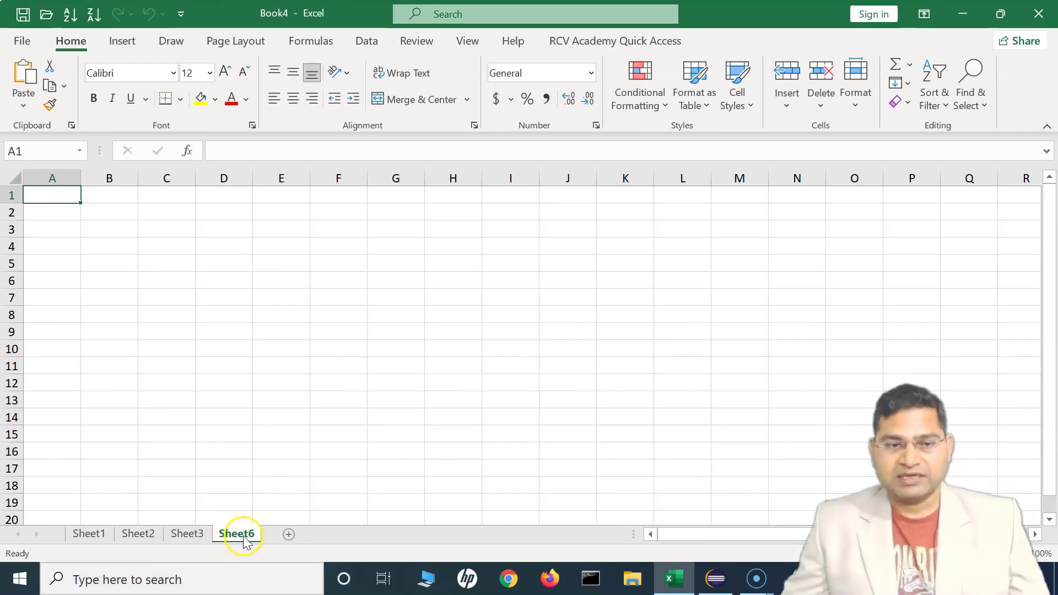
{"action": "left_click", "coordinate": [89, 534]}
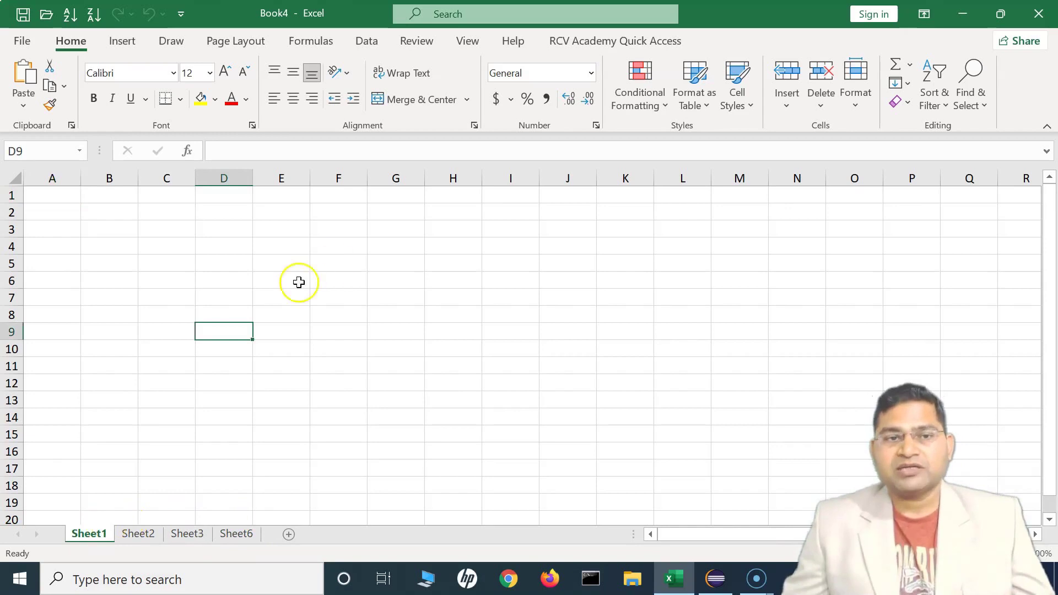
Step: Rename the Sheet1 tab to 'TestData', then check the TestData, Sheet2, Sheet3 and Sheet6 tabs
{"action": "right_click", "coordinate": [87, 534]}
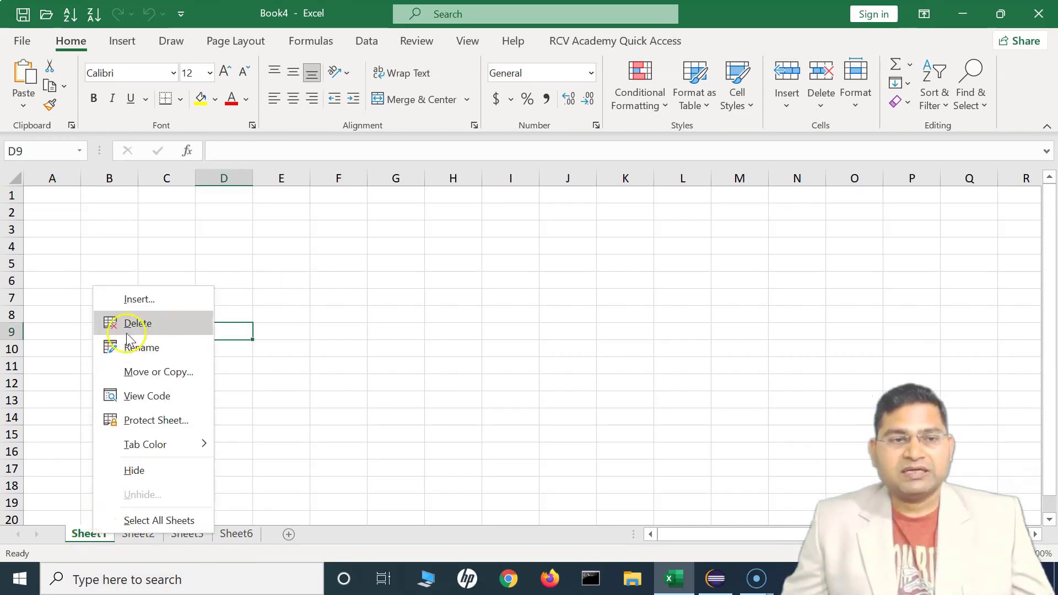
{"action": "left_click", "coordinate": [165, 353]}
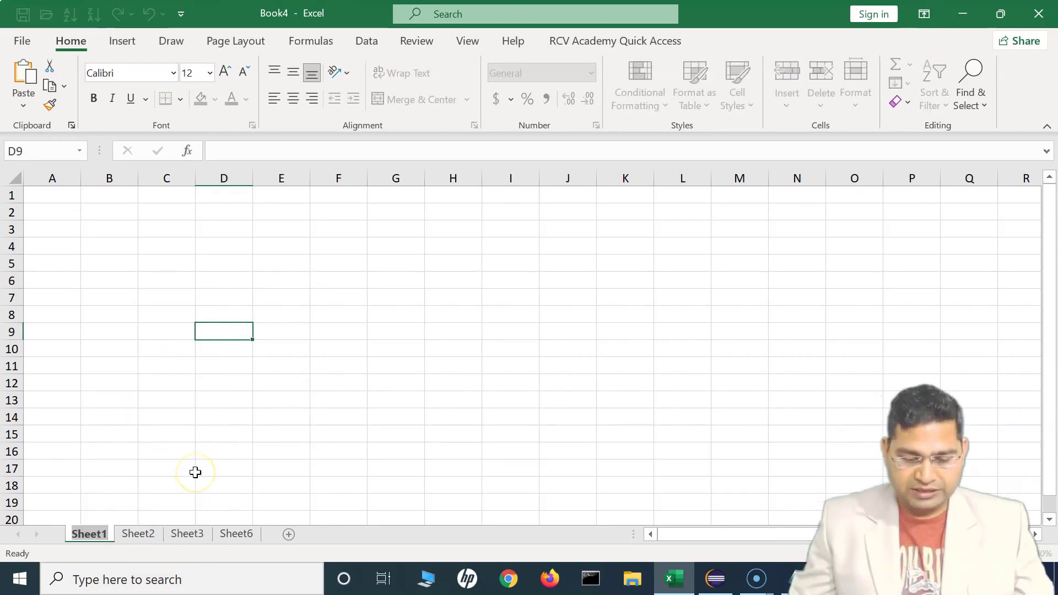
{"action": "type", "text": "TestData"}
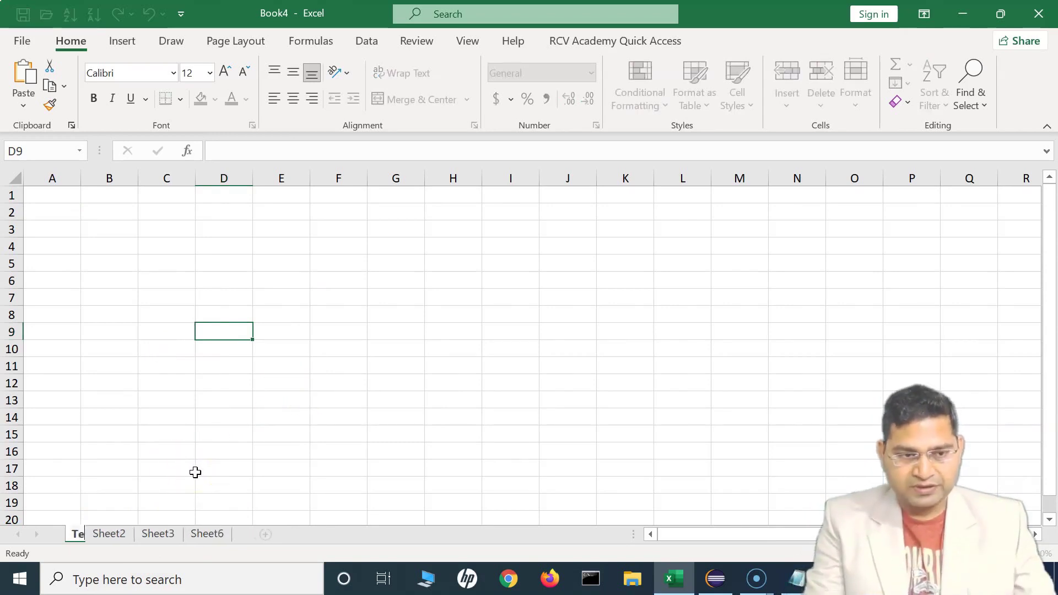
{"action": "left_click", "coordinate": [184, 503]}
{"action": "left_click", "coordinate": [95, 535]}
{"action": "left_click", "coordinate": [144, 535]}
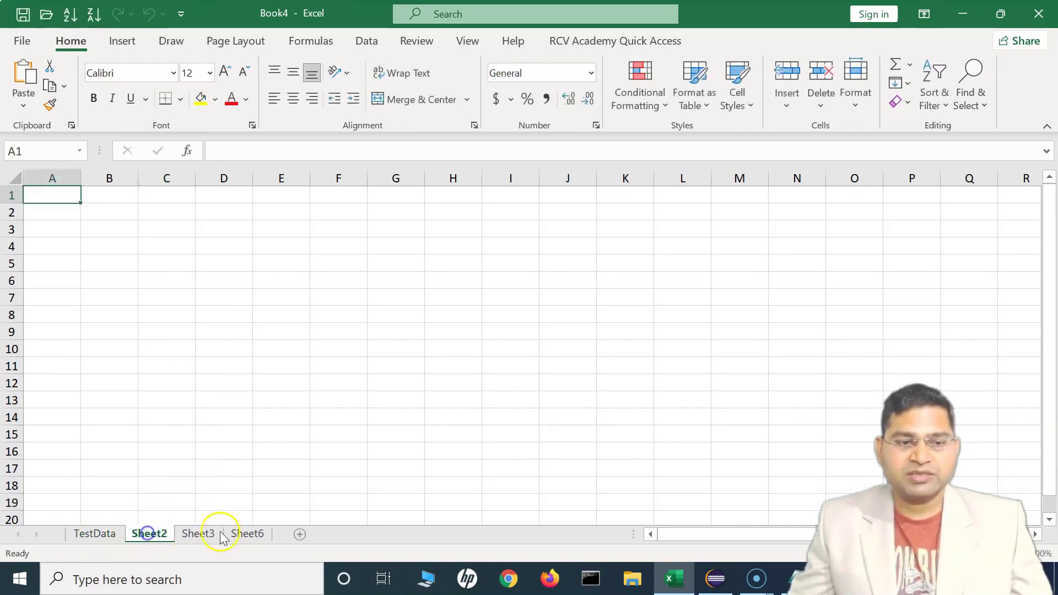
{"action": "left_click", "coordinate": [198, 534]}
{"action": "left_click", "coordinate": [247, 535]}
{"action": "left_click", "coordinate": [95, 535]}
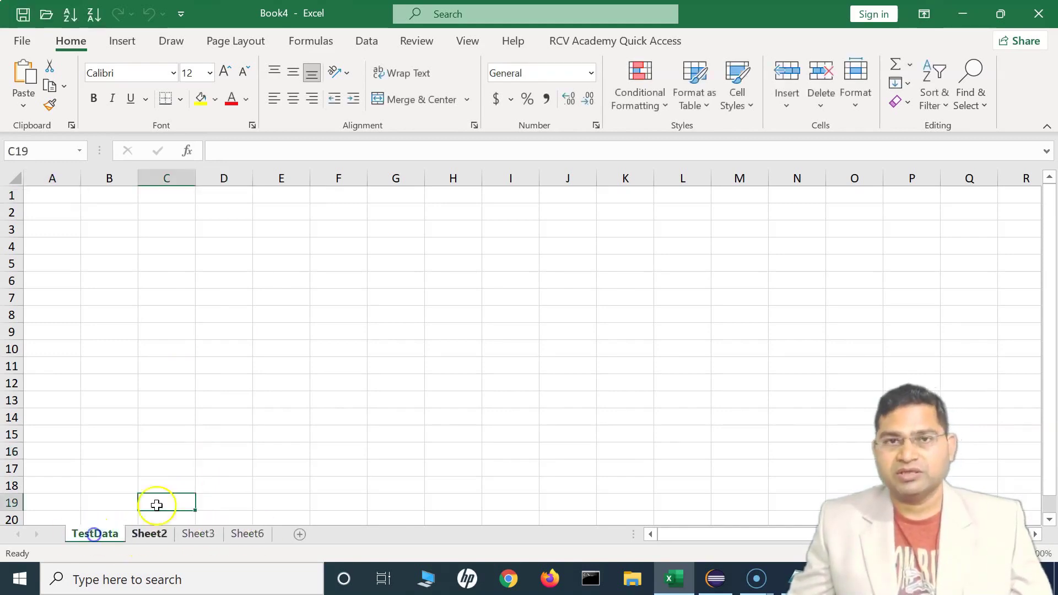
Step: Drag the TestData tab along the tab bar and drop it between Sheet3 and Sheet6
{"action": "right_click", "coordinate": [95, 533]}
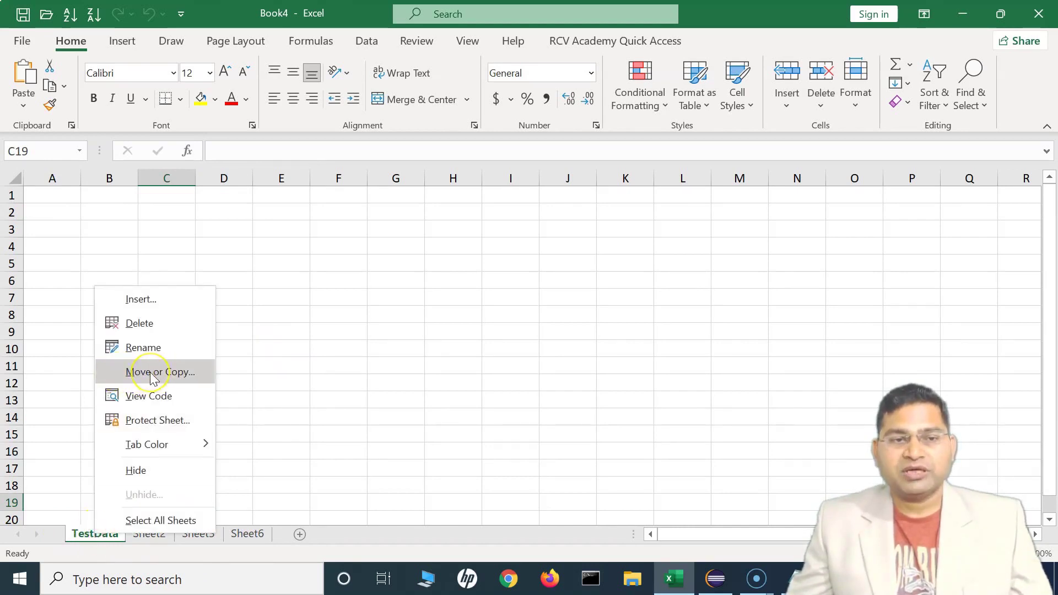
{"action": "left_click", "coordinate": [282, 376]}
{"action": "left_click_drag", "start_coordinate": [90, 533], "coordinate": [92, 535]}
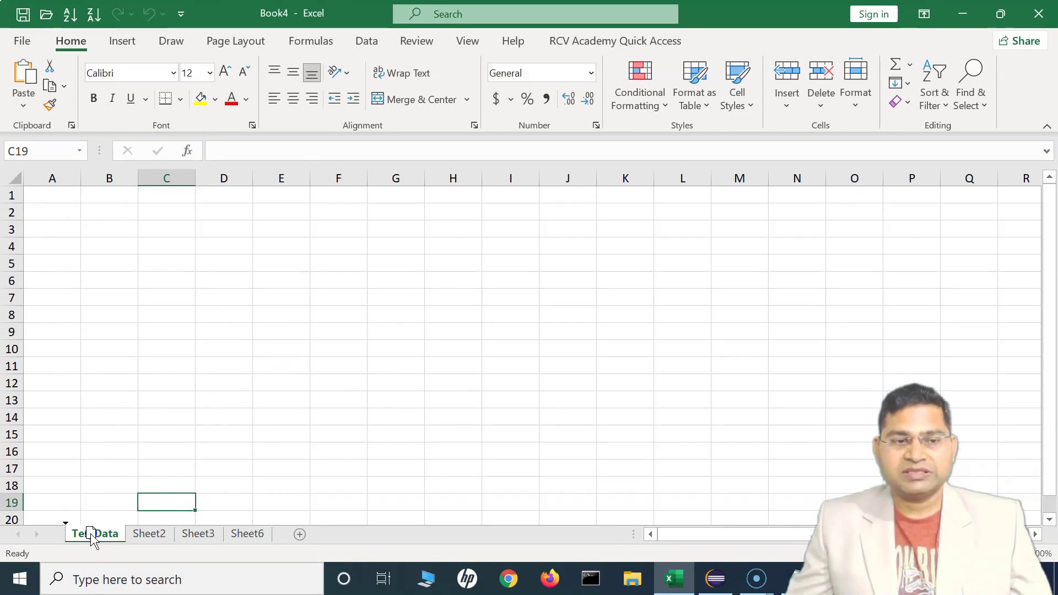
{"action": "left_click_drag", "start_coordinate": [112, 534], "coordinate": [209, 533]}
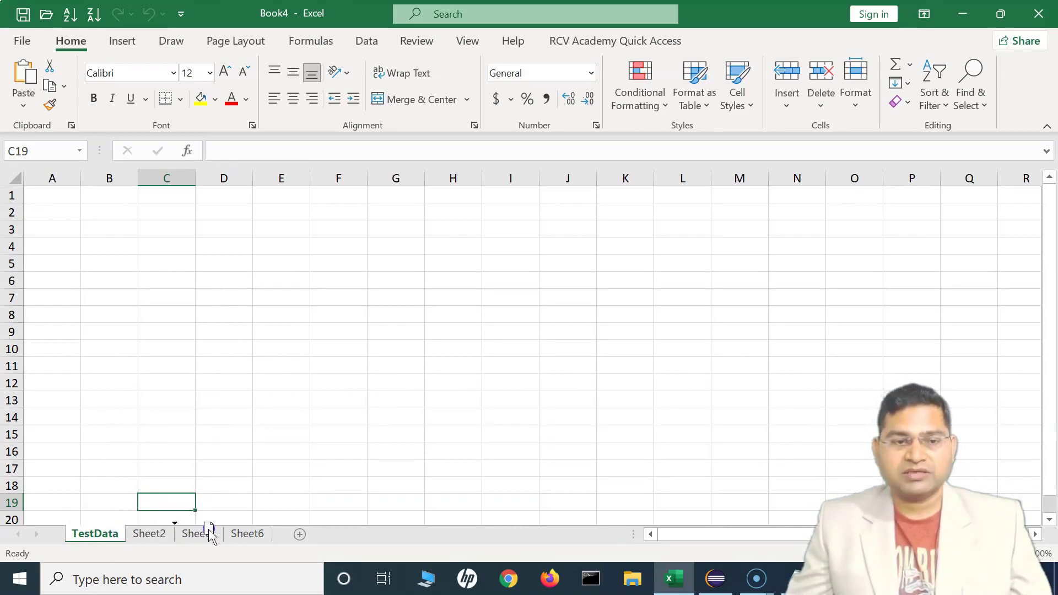
{"action": "left_click_drag", "start_coordinate": [209, 534], "coordinate": [210, 534]}
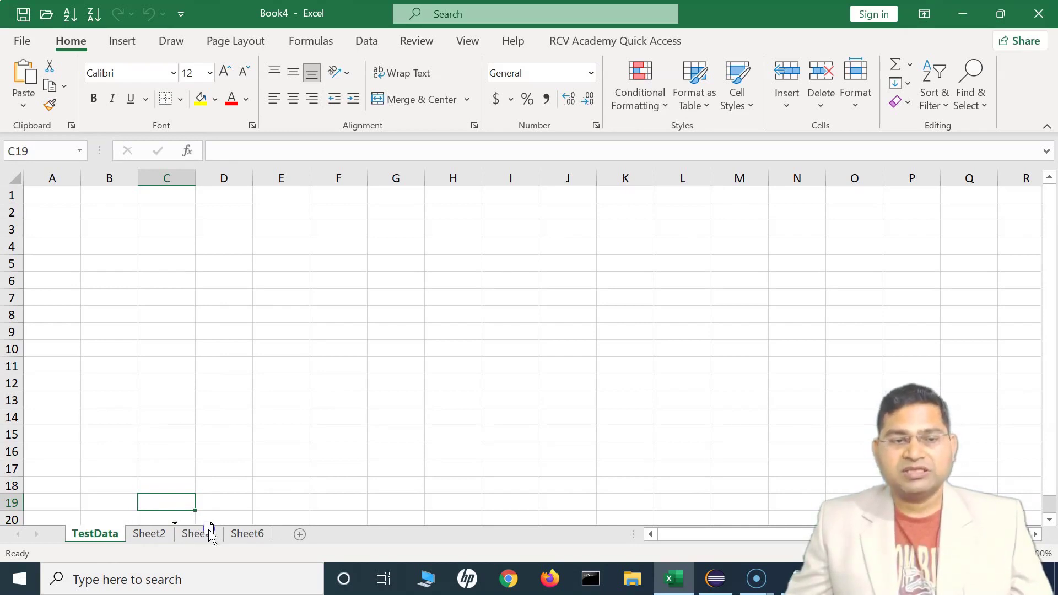
{"action": "left_click_drag", "start_coordinate": [209, 533], "coordinate": [209, 534]}
{"action": "left_click", "coordinate": [138, 536]}
{"action": "left_click_drag", "start_coordinate": [139, 538], "coordinate": [278, 534]}
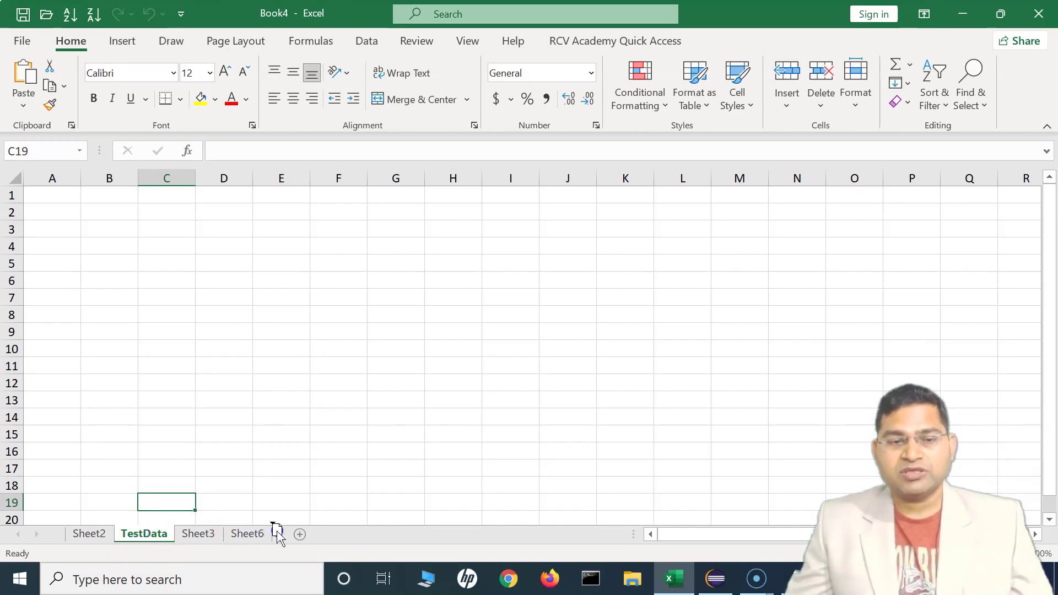
{"action": "left_click_drag", "start_coordinate": [279, 537], "coordinate": [69, 540]}
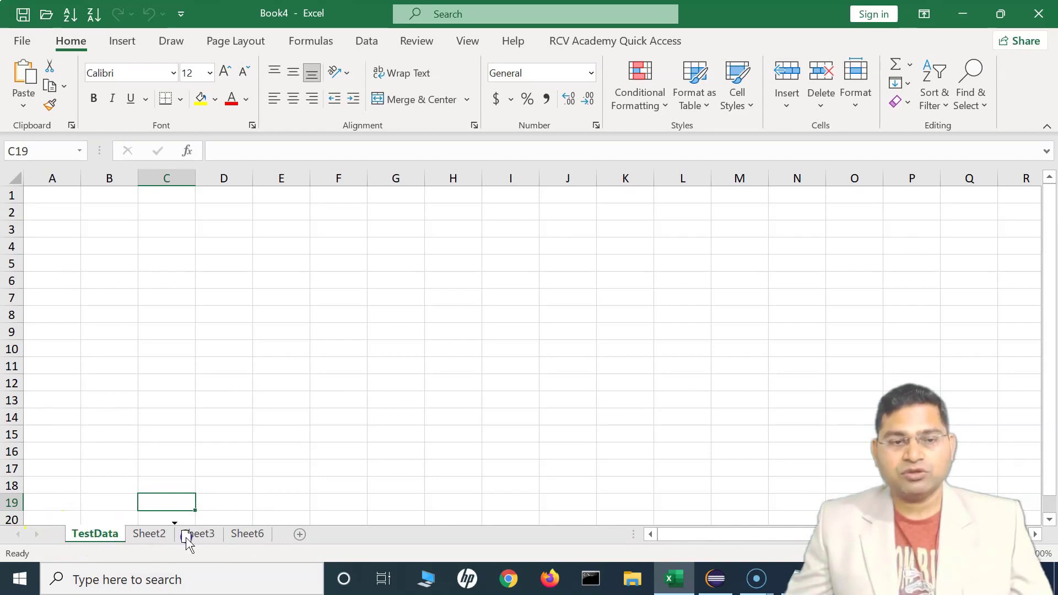
{"action": "left_click_drag", "start_coordinate": [230, 543], "coordinate": [277, 543]}
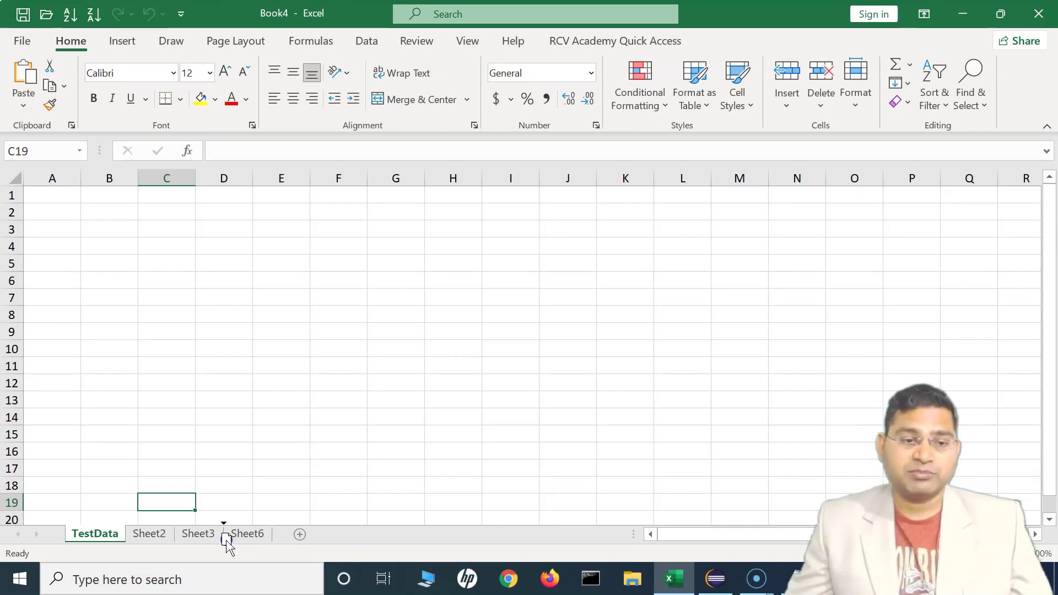
{"action": "left_click_drag", "start_coordinate": [226, 543], "coordinate": [224, 541]}
{"action": "key", "text": "alt+Tab"}
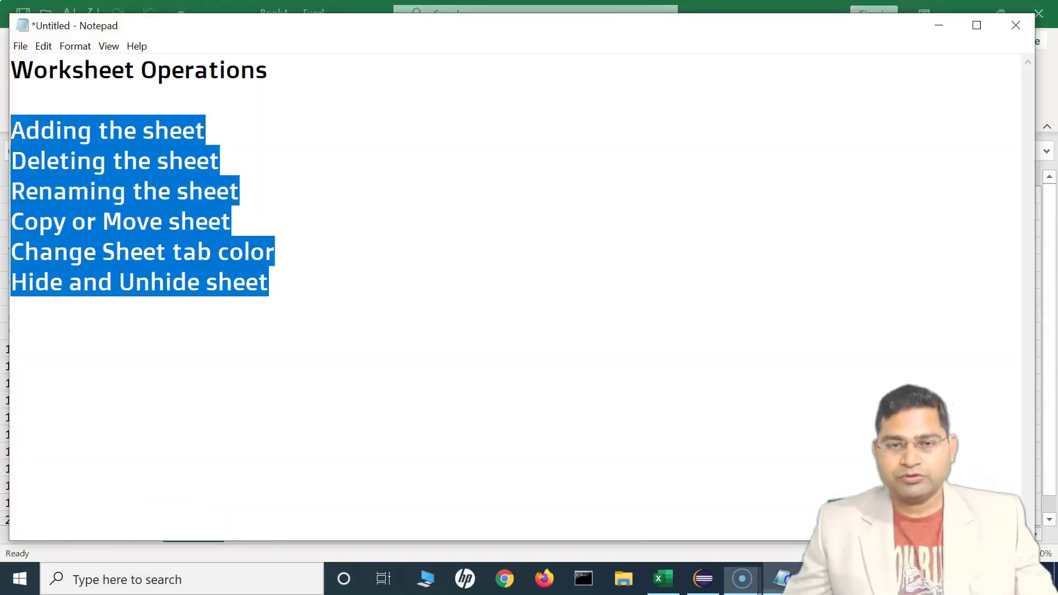
{"action": "left_click", "coordinate": [128, 247]}
{"action": "left_click_drag", "start_coordinate": [139, 166], "coordinate": [244, 185]}
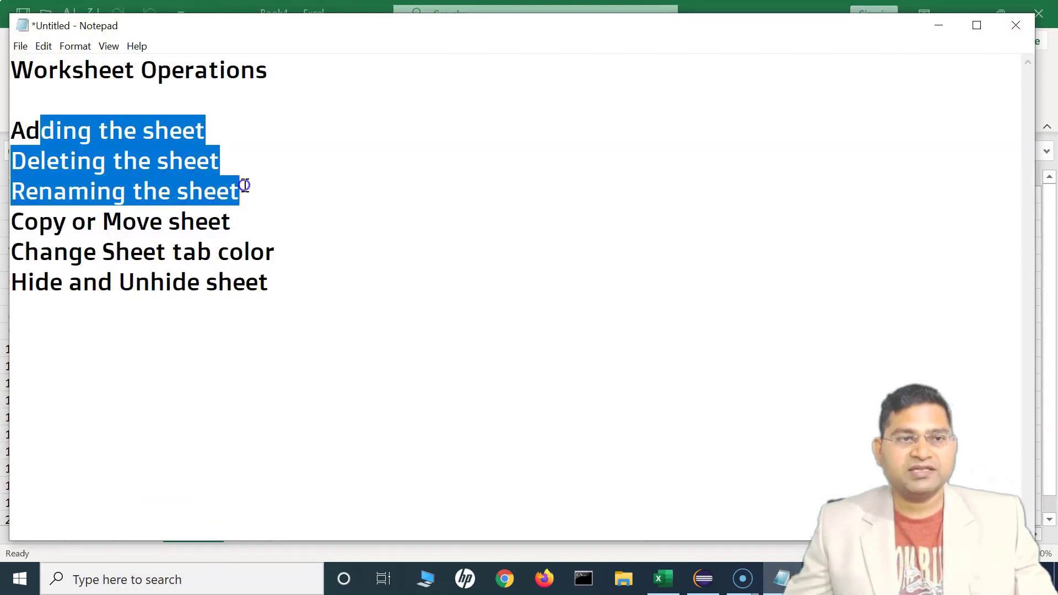
{"action": "left_click_drag", "start_coordinate": [23, 221], "coordinate": [166, 219]}
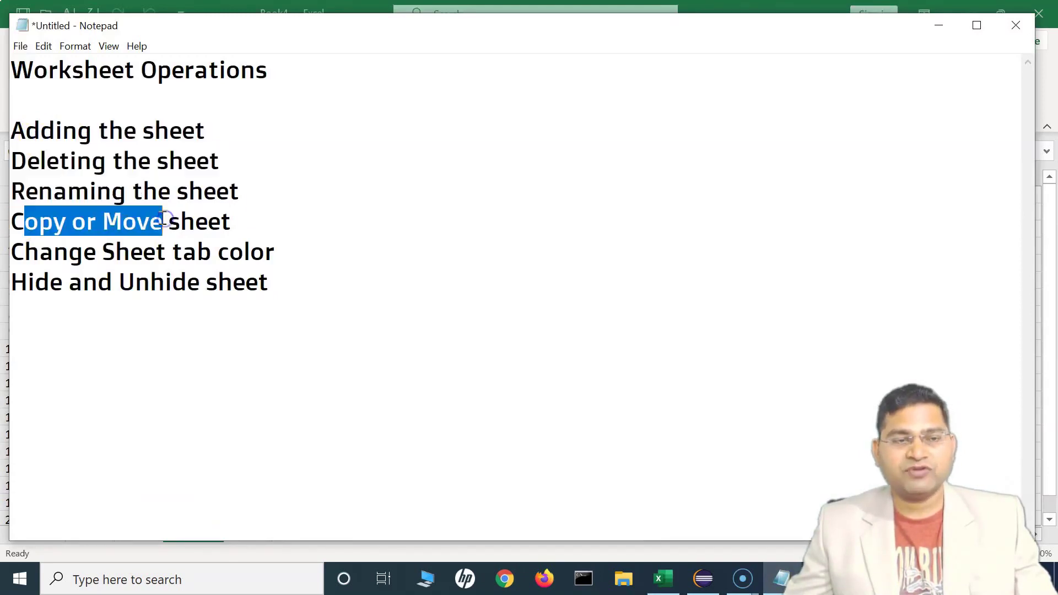
{"action": "left_click", "coordinate": [145, 221]}
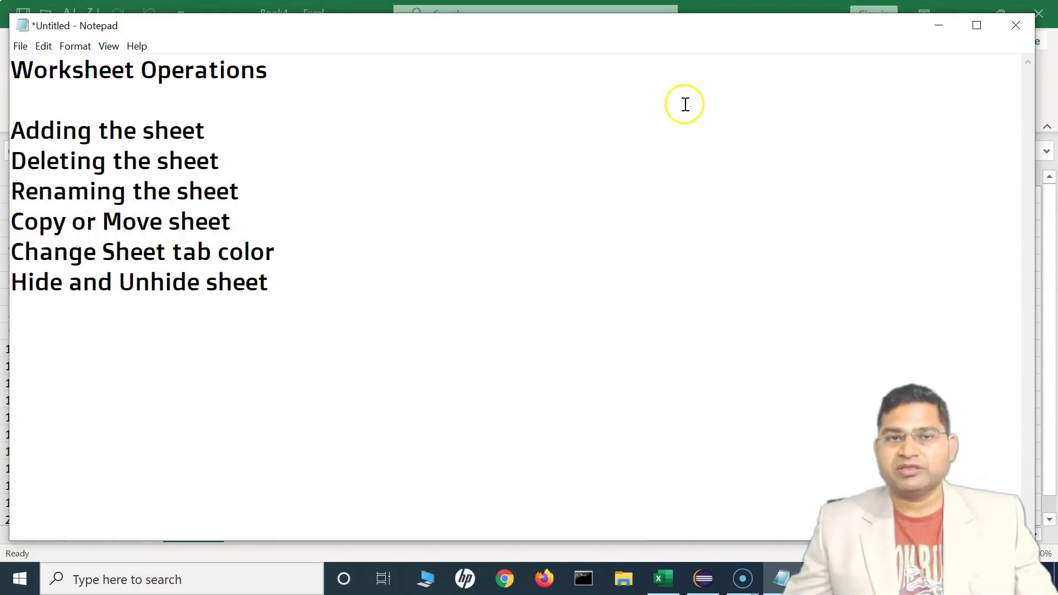
Step: Use Move or Copy with Create a copy to place TestData (2) in Book4 before Sheet2
{"action": "left_click", "coordinate": [939, 24]}
{"action": "left_click", "coordinate": [200, 535]}
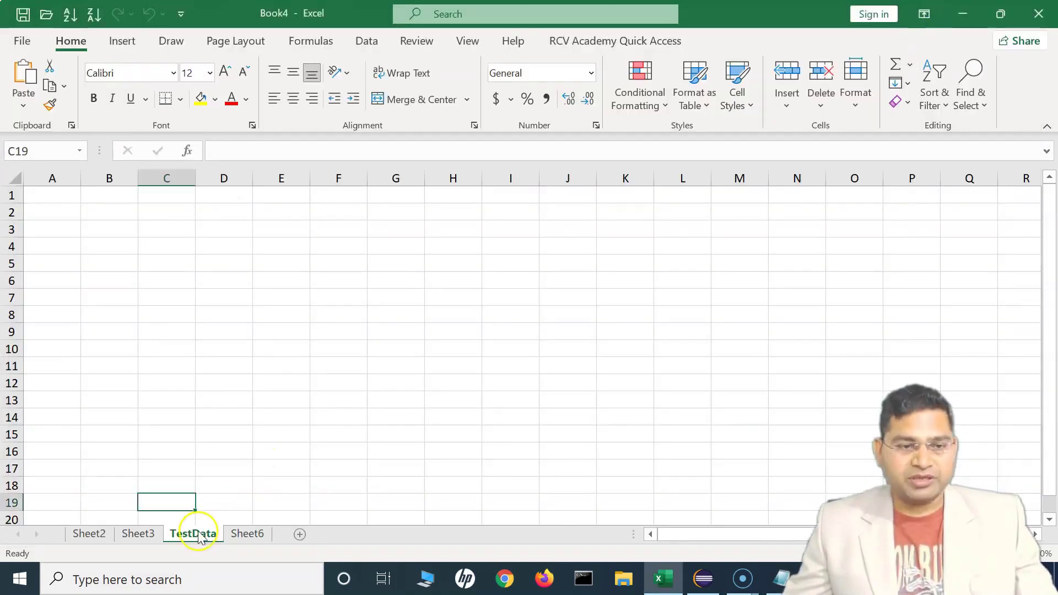
{"action": "right_click", "coordinate": [199, 534]}
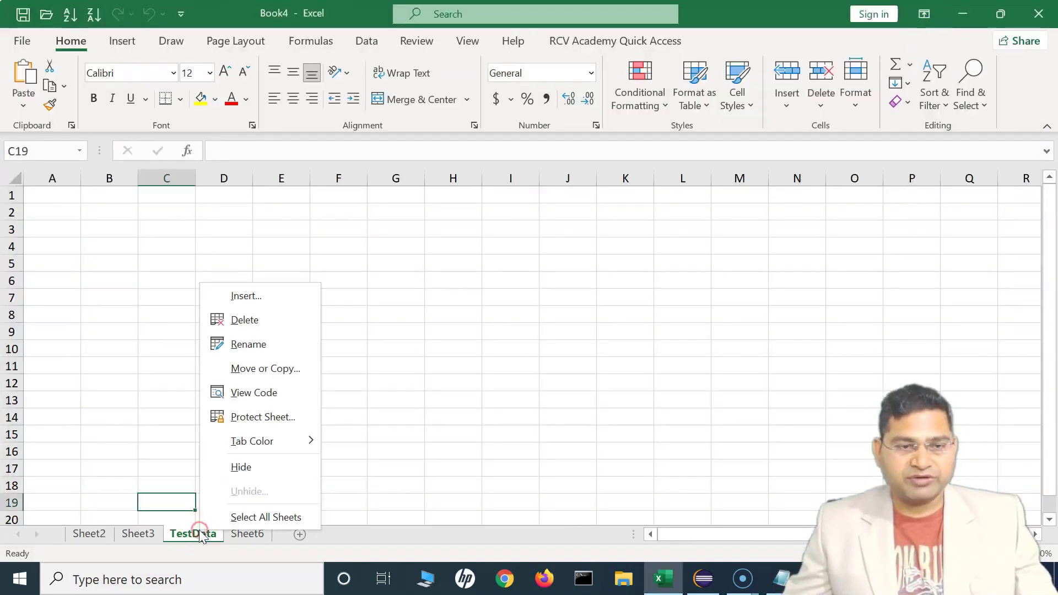
{"action": "left_click", "coordinate": [243, 371]}
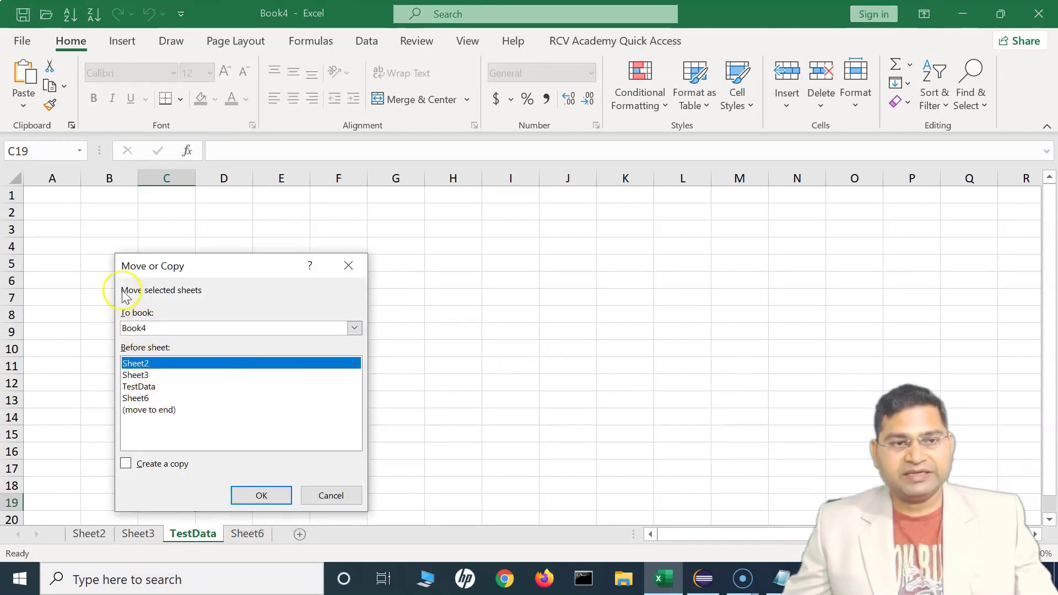
{"action": "left_click", "coordinate": [126, 464]}
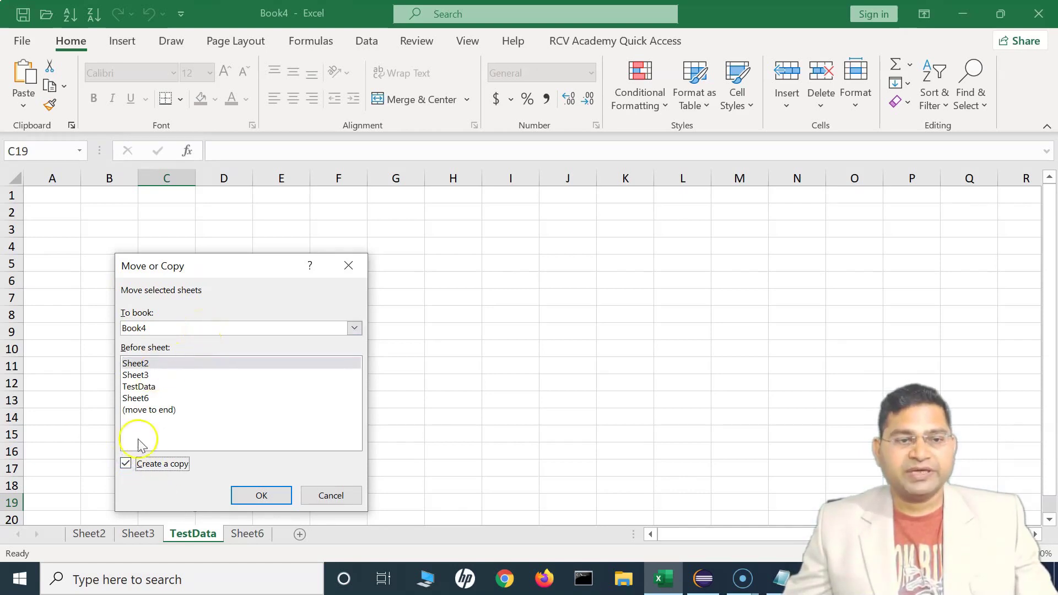
{"action": "left_click", "coordinate": [139, 364]}
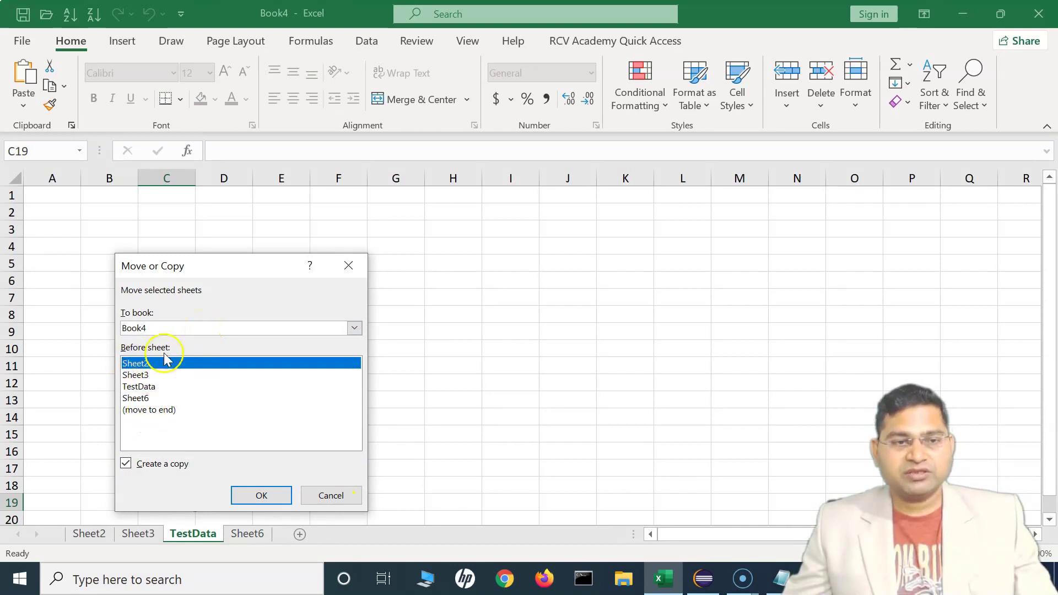
{"action": "left_click", "coordinate": [150, 387]}
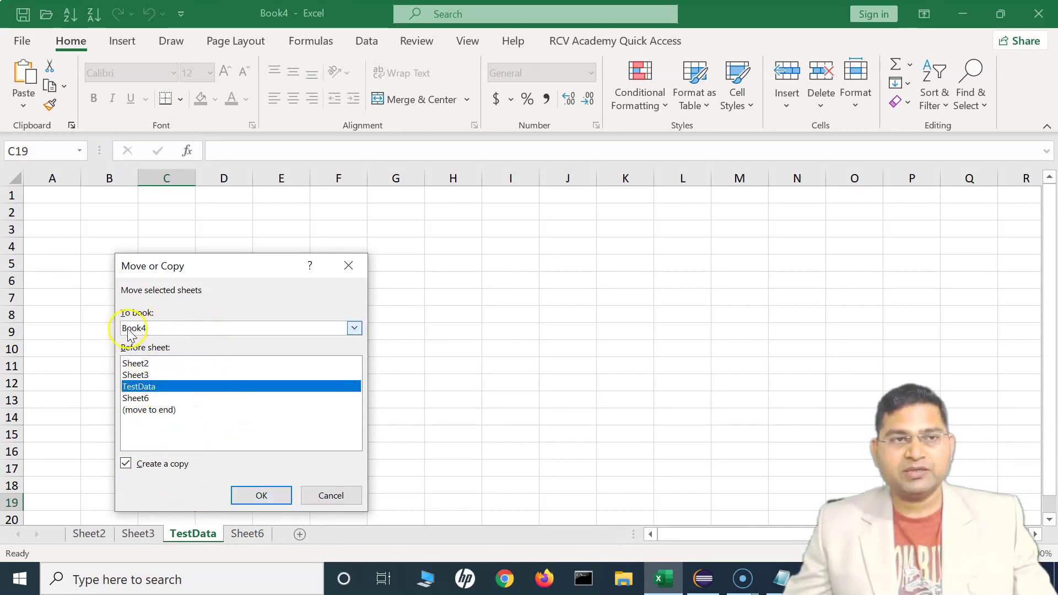
{"action": "left_click", "coordinate": [155, 329]}
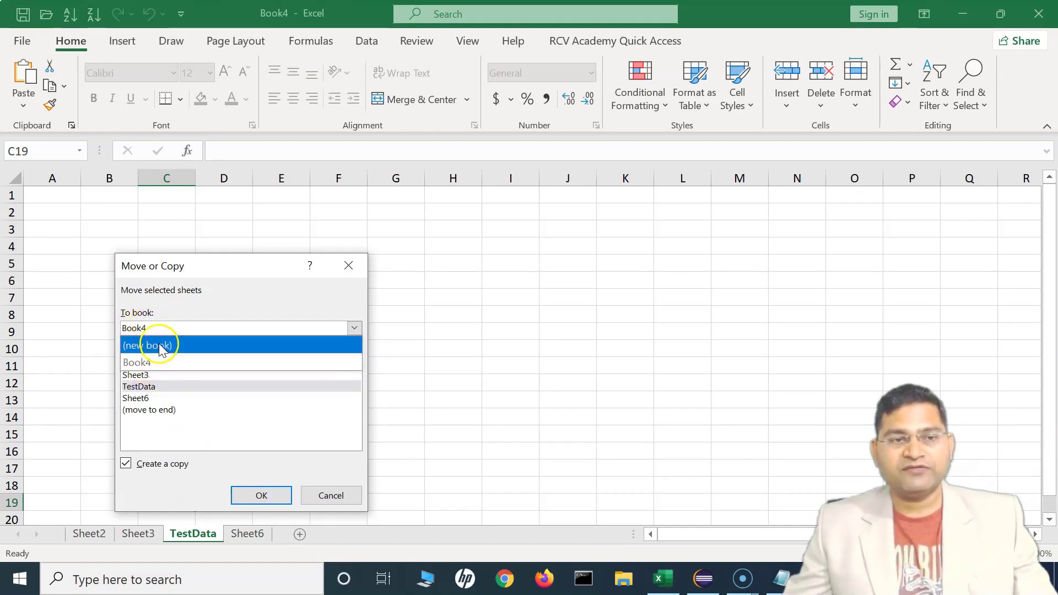
{"action": "left_click", "coordinate": [161, 347]}
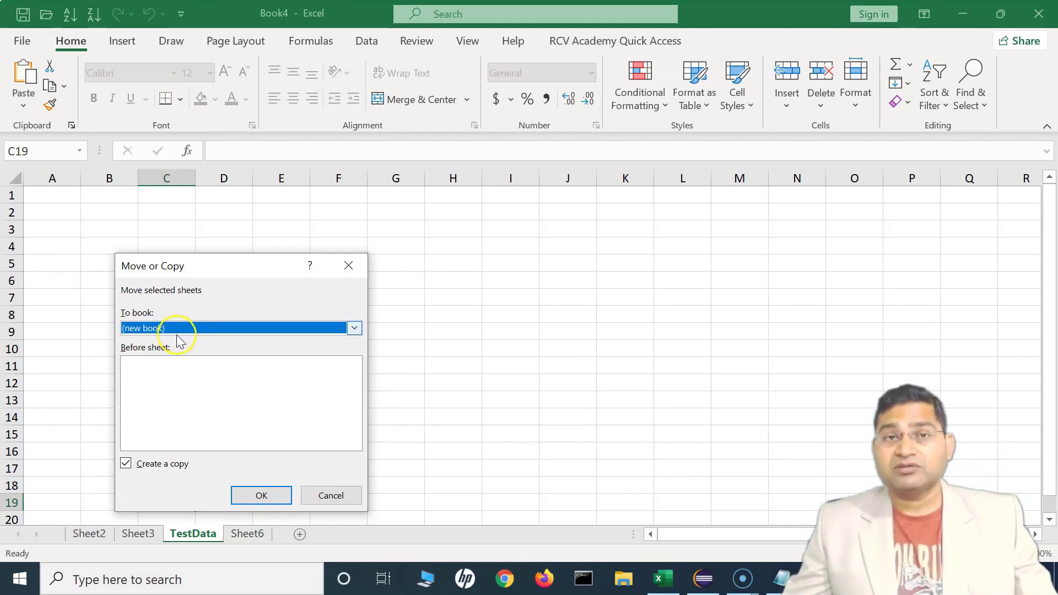
{"action": "left_click", "coordinate": [164, 327]}
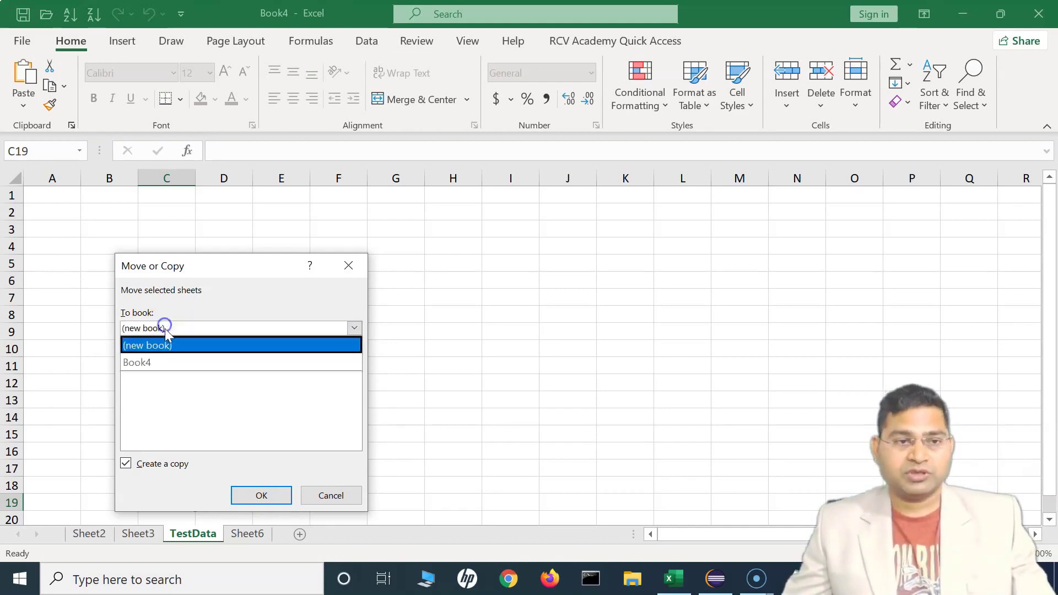
{"action": "left_click", "coordinate": [162, 361]}
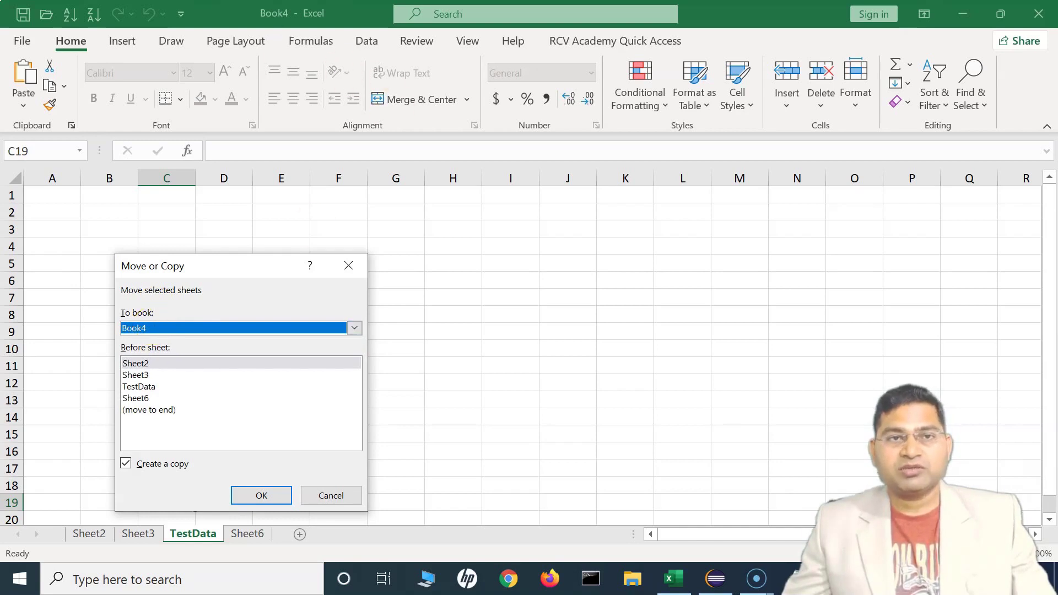
{"action": "left_click", "coordinate": [259, 494]}
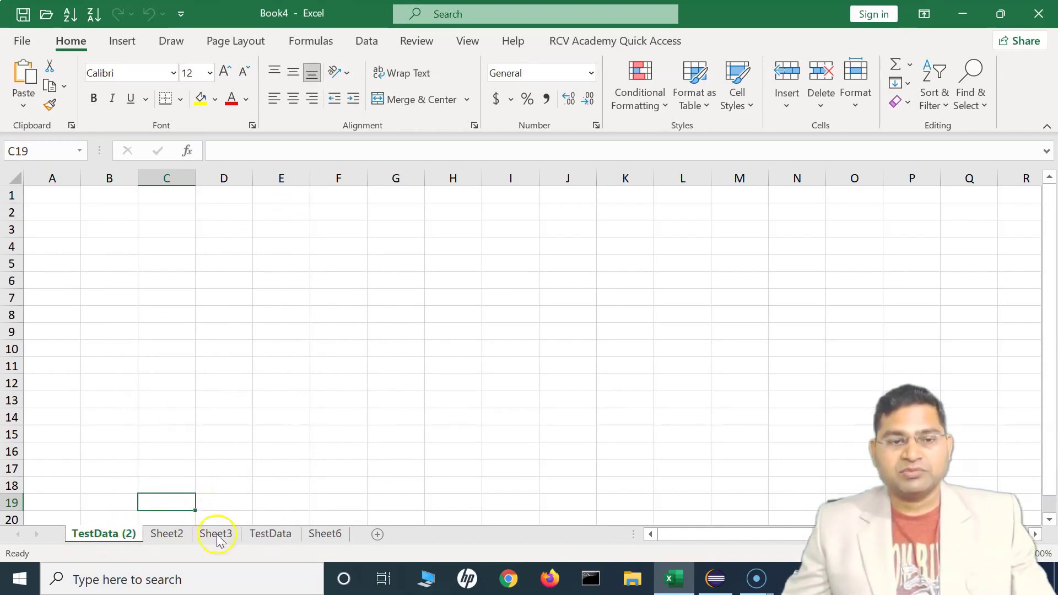
Step: Copy TestData into a new workbook, Book5, then minimize Book5
{"action": "right_click", "coordinate": [286, 534]}
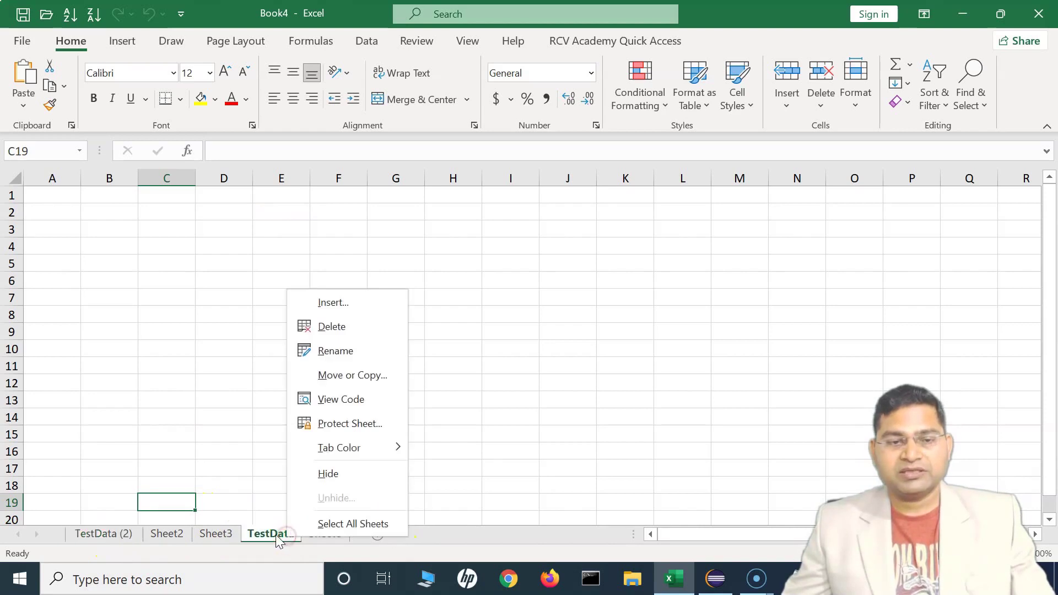
{"action": "left_click", "coordinate": [339, 375]}
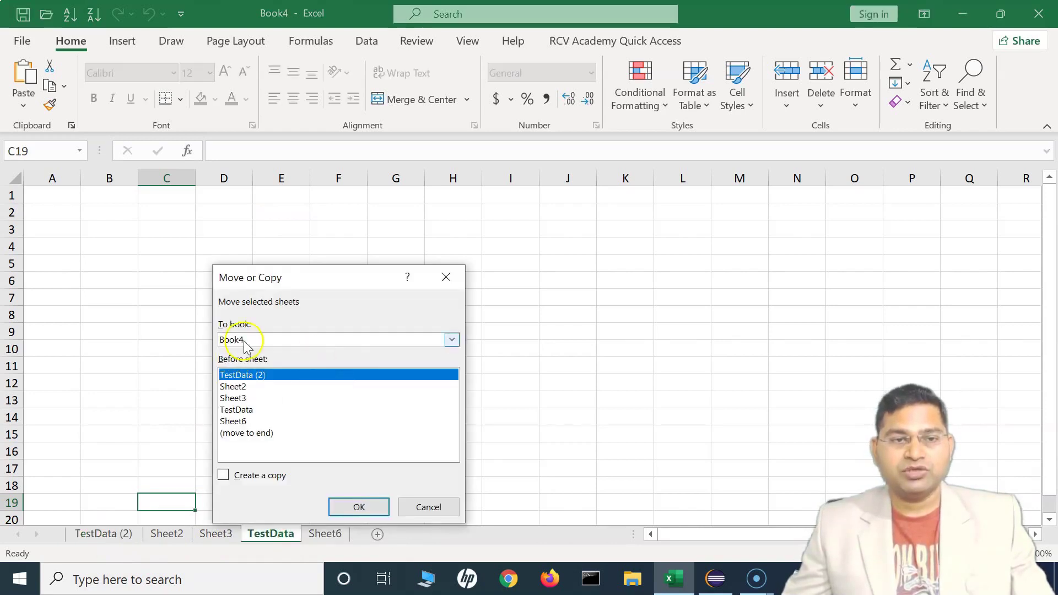
{"action": "left_click", "coordinate": [245, 341]}
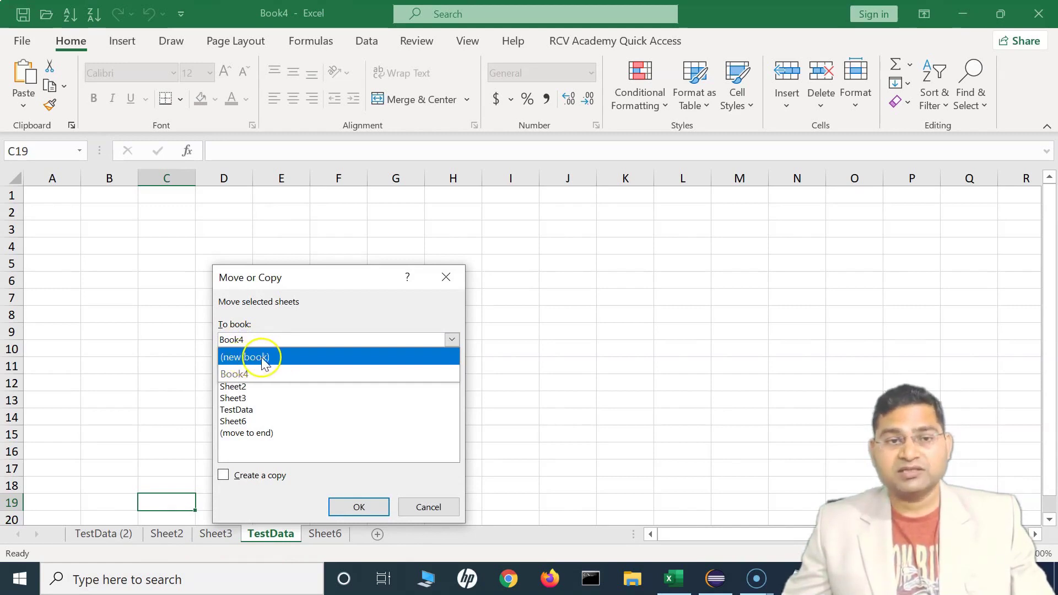
{"action": "left_click", "coordinate": [262, 358]}
{"action": "left_click", "coordinate": [286, 342]}
{"action": "left_click", "coordinate": [277, 369]}
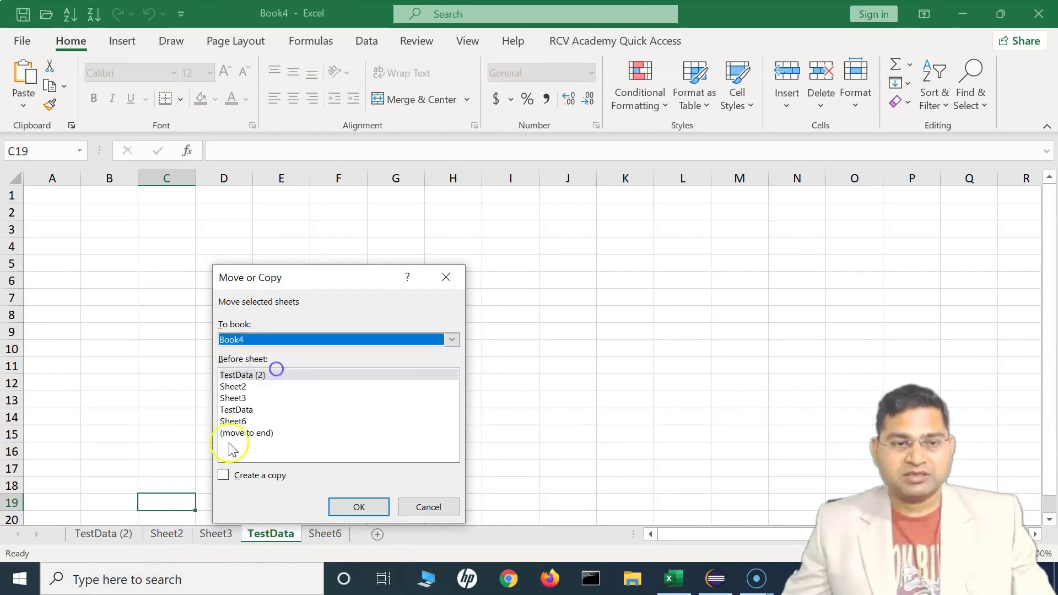
{"action": "left_click", "coordinate": [231, 410]}
{"action": "left_click", "coordinate": [223, 475]}
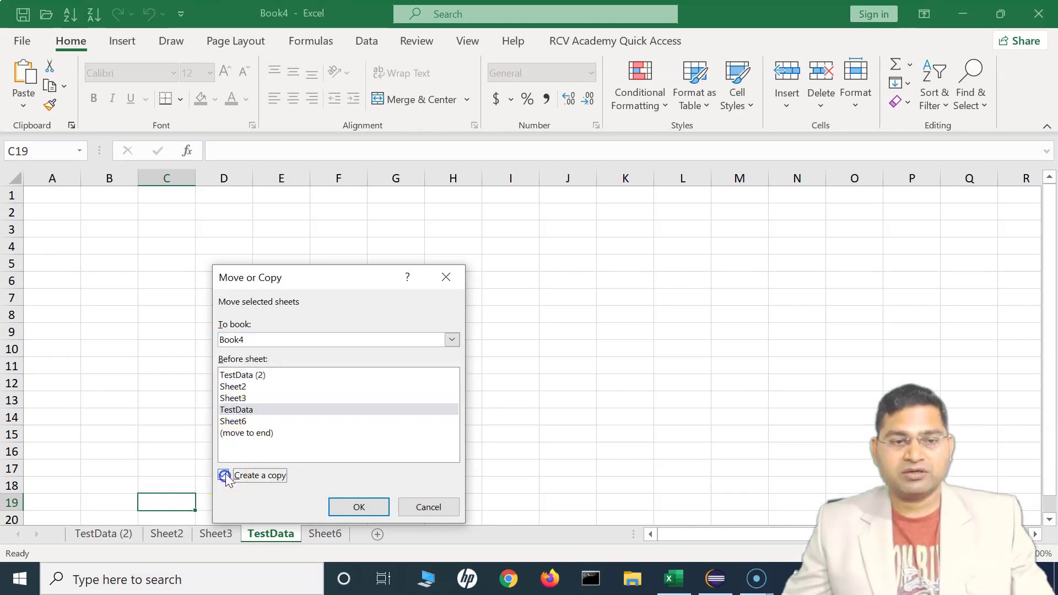
{"action": "left_click", "coordinate": [299, 340]}
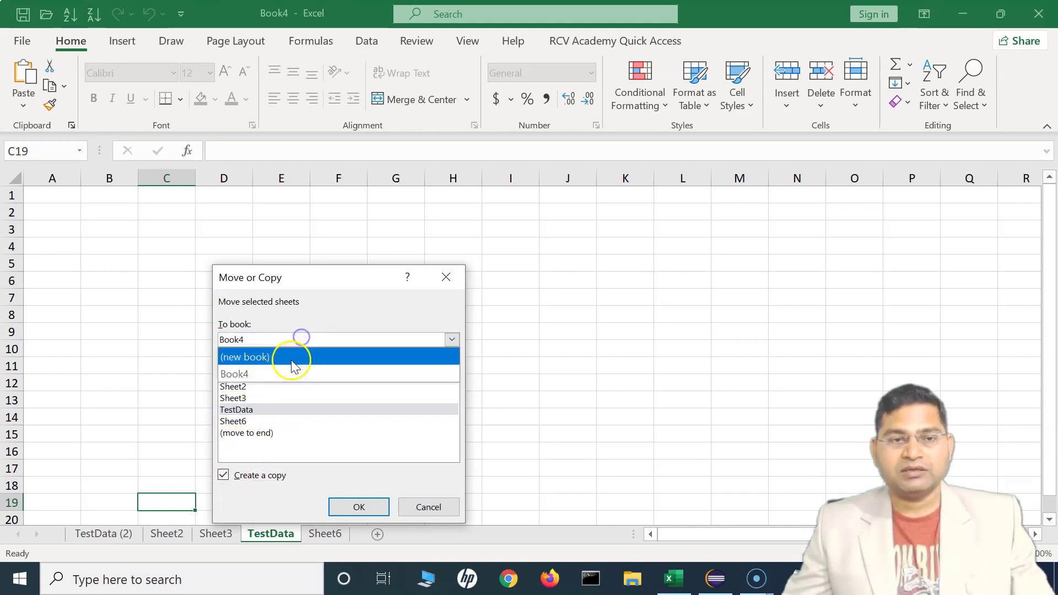
{"action": "left_click", "coordinate": [292, 358]}
{"action": "left_click", "coordinate": [358, 507]}
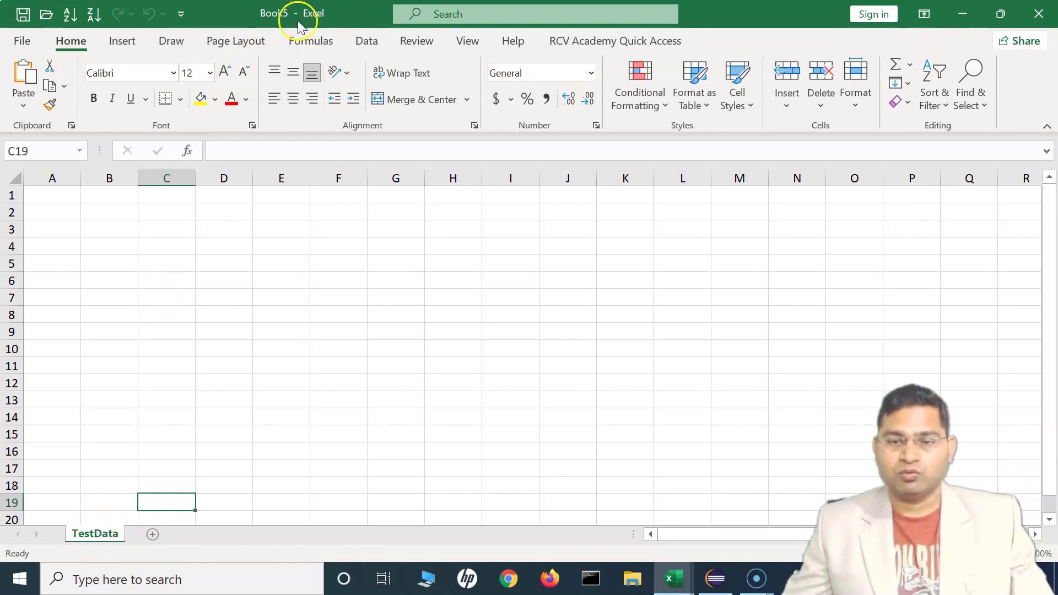
{"action": "left_click", "coordinate": [960, 17]}
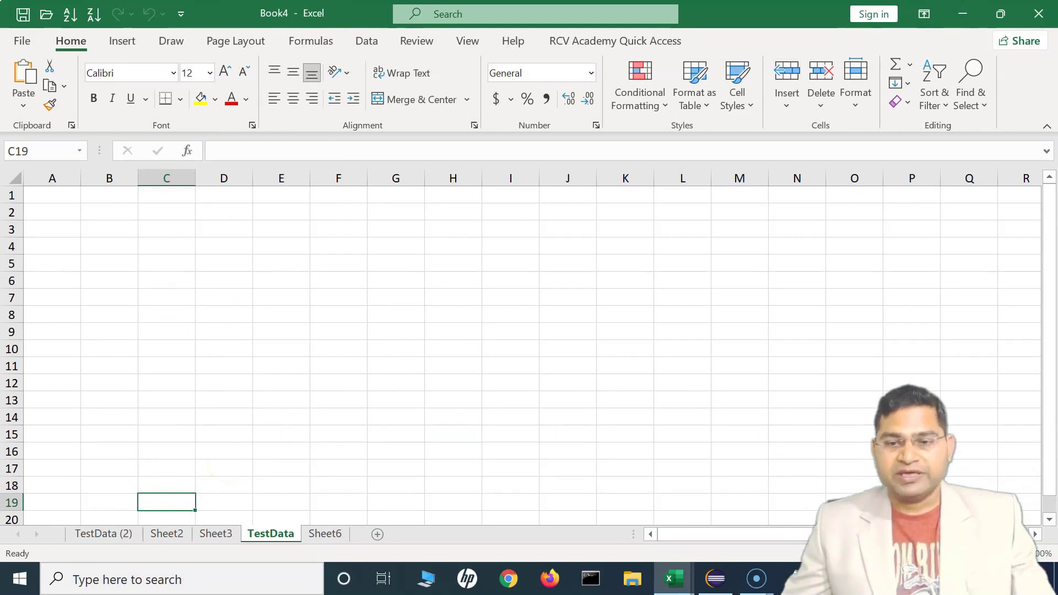
Step: Check the Change Sheet tab color topic in Notepad, then return to the workbook
{"action": "left_click", "coordinate": [786, 578]}
{"action": "left_click_drag", "start_coordinate": [293, 245], "coordinate": [11, 250]}
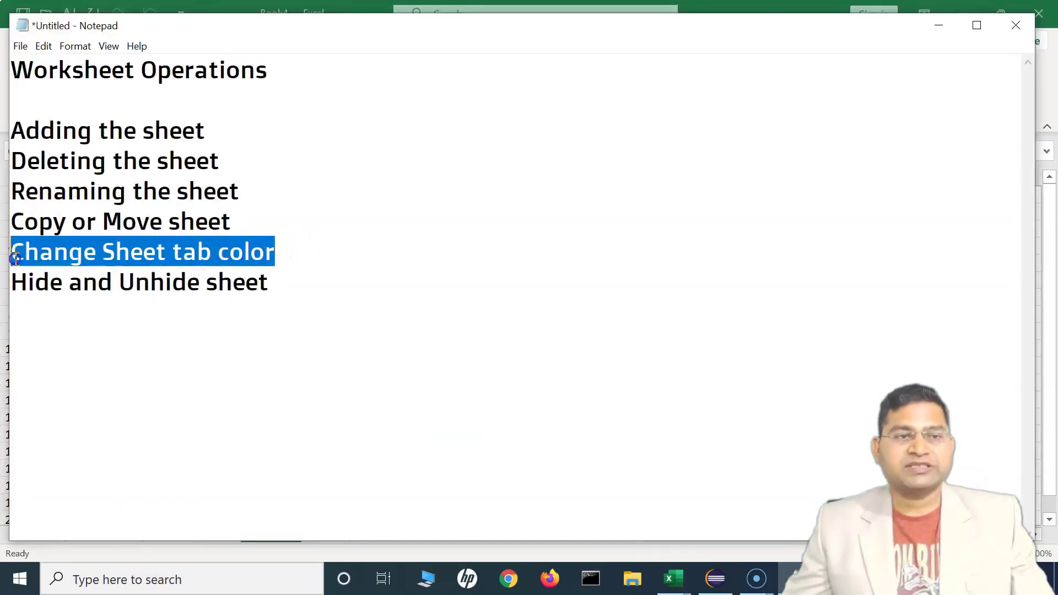
{"action": "left_click", "coordinate": [938, 25]}
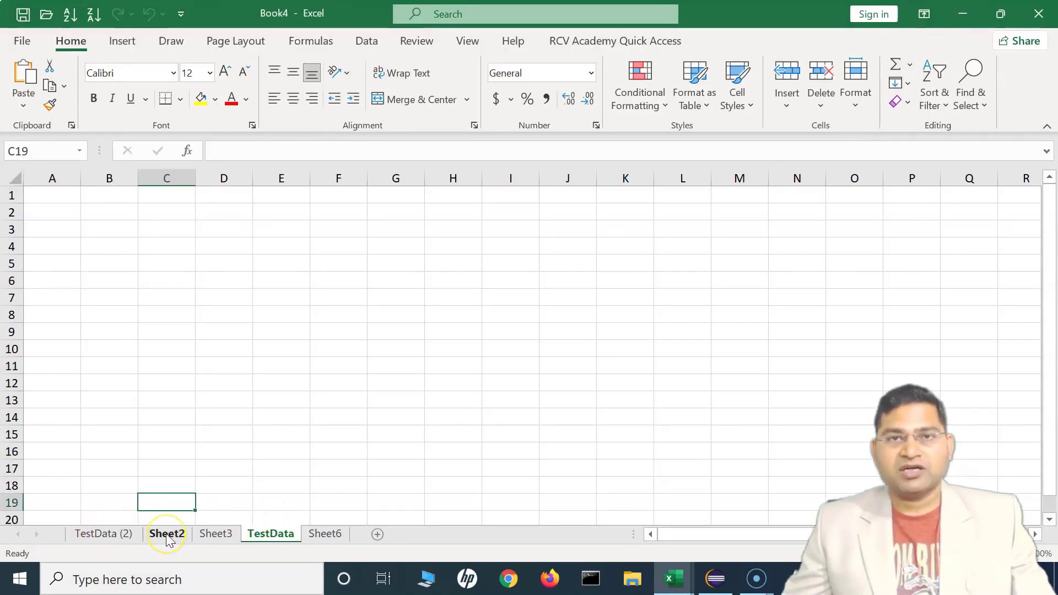
Step: Set the TestData (2) tab colour to red
{"action": "left_click", "coordinate": [107, 534]}
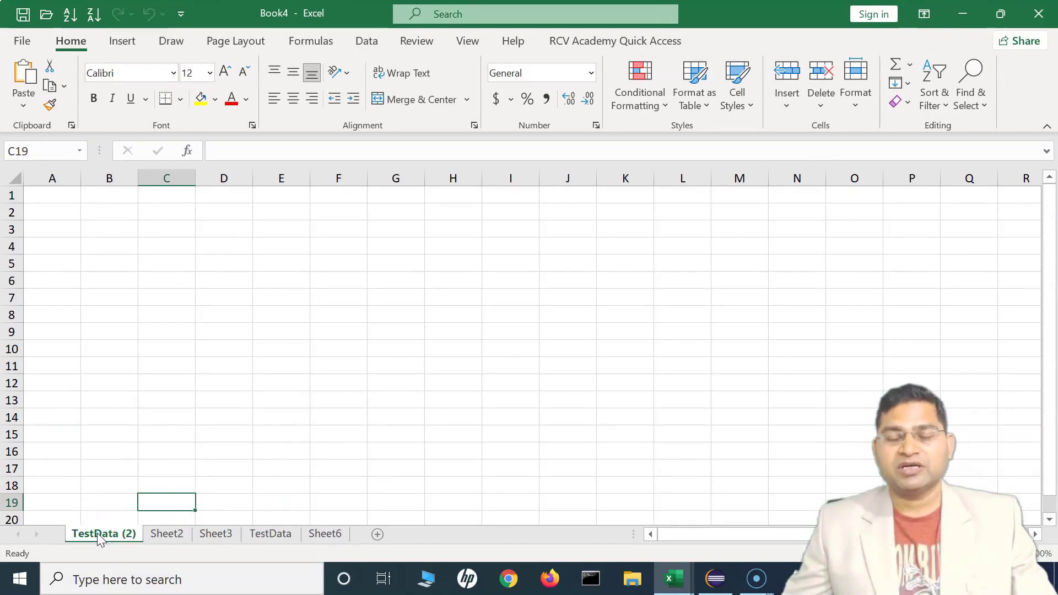
{"action": "right_click", "coordinate": [97, 533]}
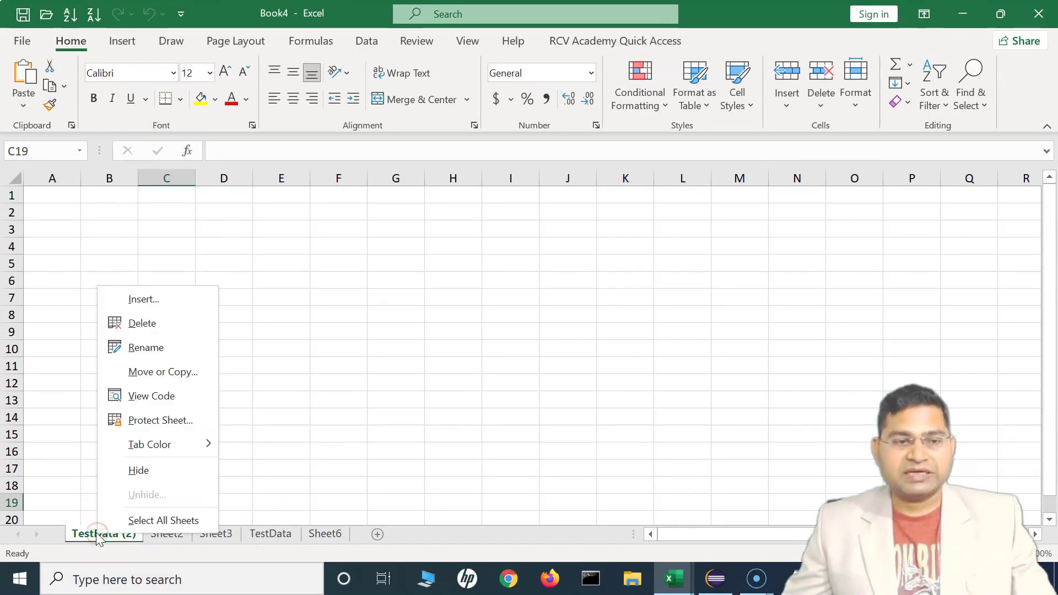
{"action": "mouse_move", "coordinate": [193, 448]}
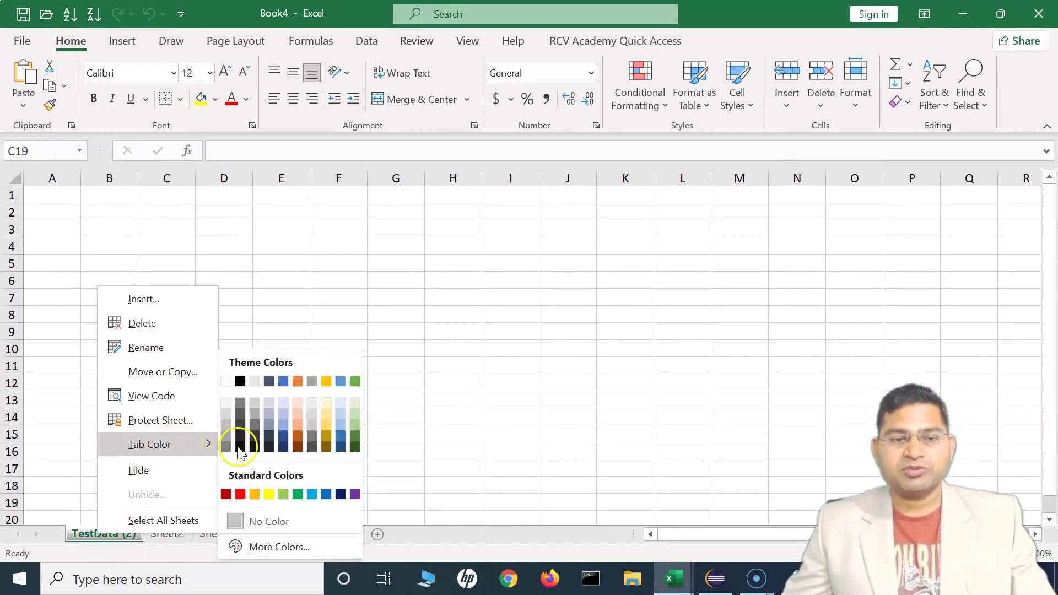
{"action": "left_click", "coordinate": [240, 494]}
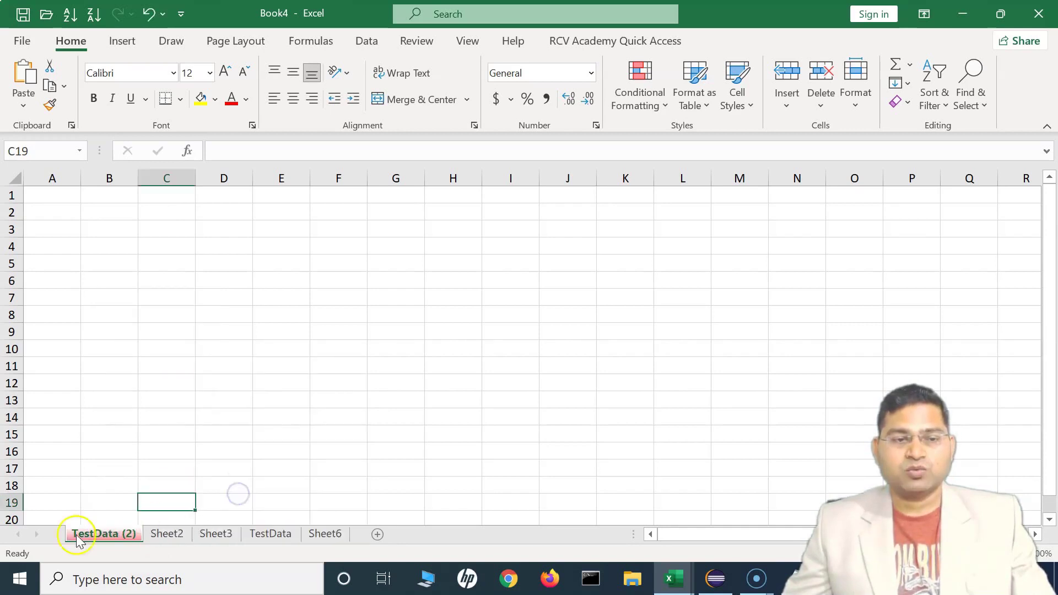
Step: Set the Sheet2 tab colour to green
{"action": "left_click", "coordinate": [170, 533]}
{"action": "right_click", "coordinate": [171, 534]}
{"action": "mouse_move", "coordinate": [231, 444]}
{"action": "left_click", "coordinate": [373, 493]}
Step: Open the custom tab colour picker for Sheet3 and close it without choosing a colour
{"action": "left_click", "coordinate": [220, 533]}
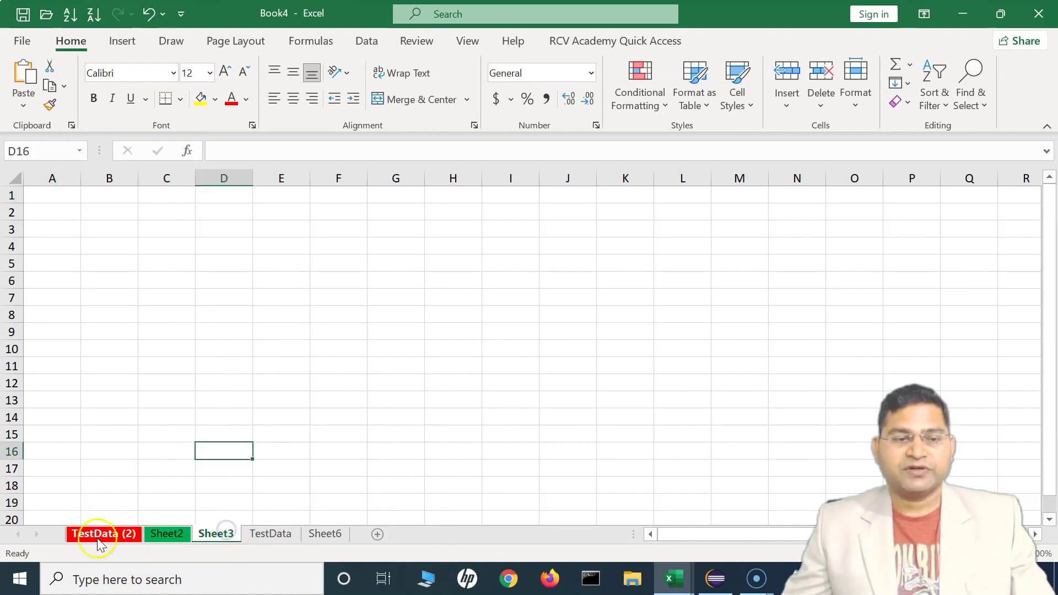
{"action": "right_click", "coordinate": [219, 533]}
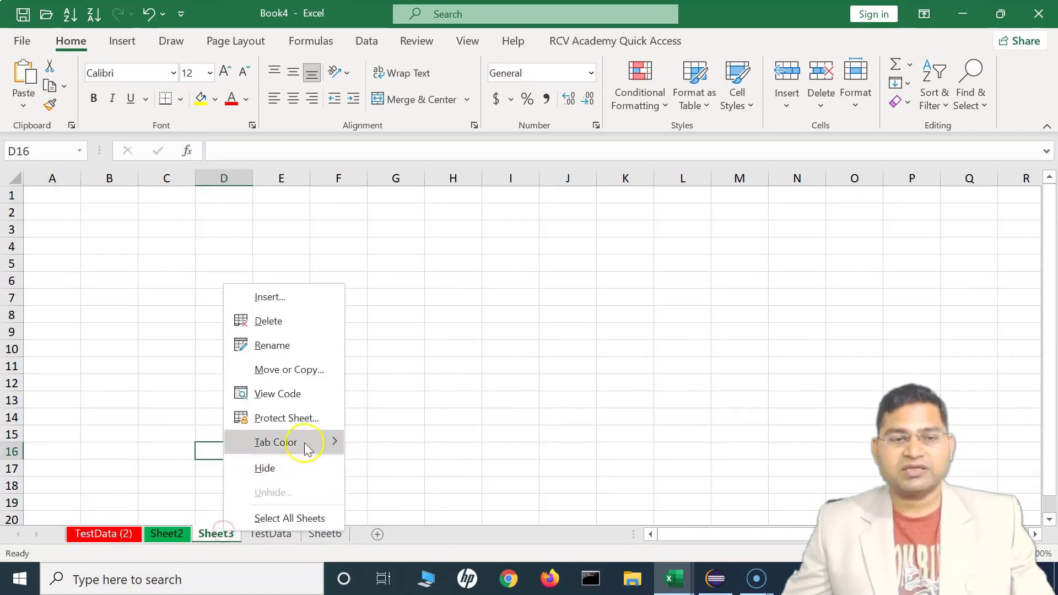
{"action": "mouse_move", "coordinate": [306, 445]}
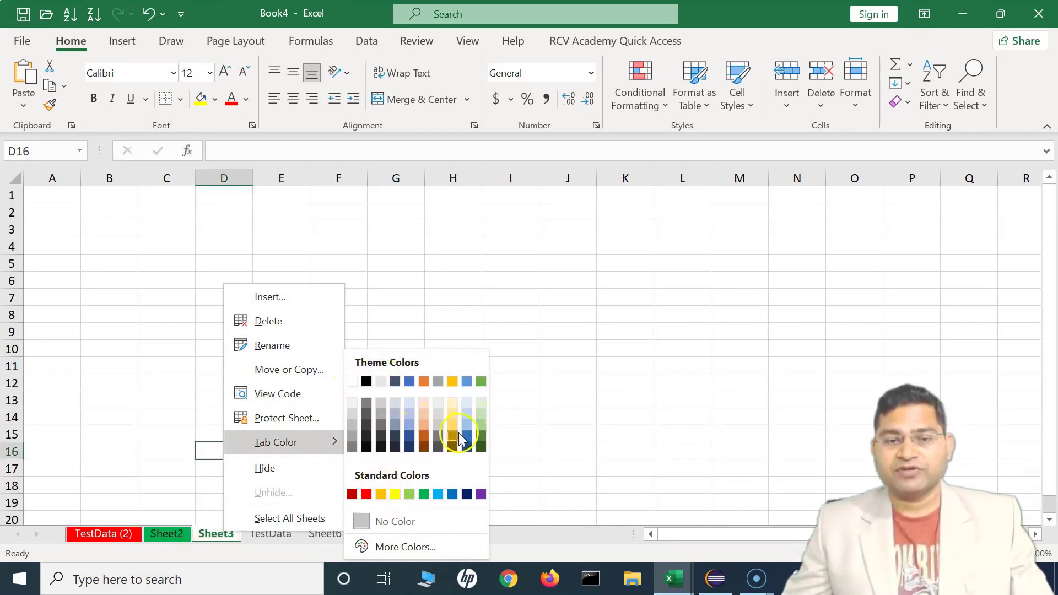
{"action": "left_click", "coordinate": [411, 548]}
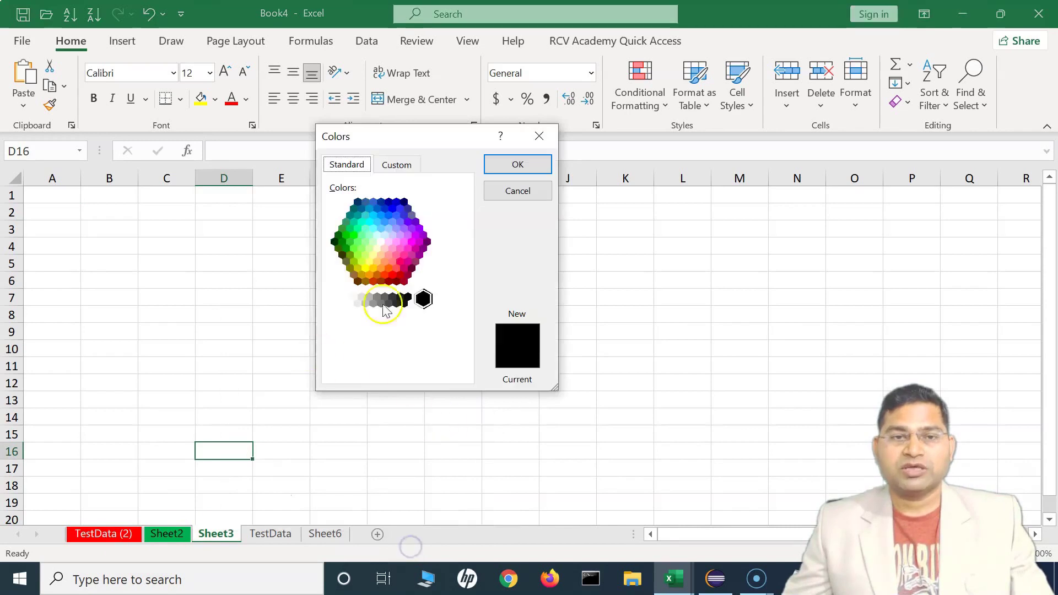
{"action": "left_click", "coordinate": [537, 138]}
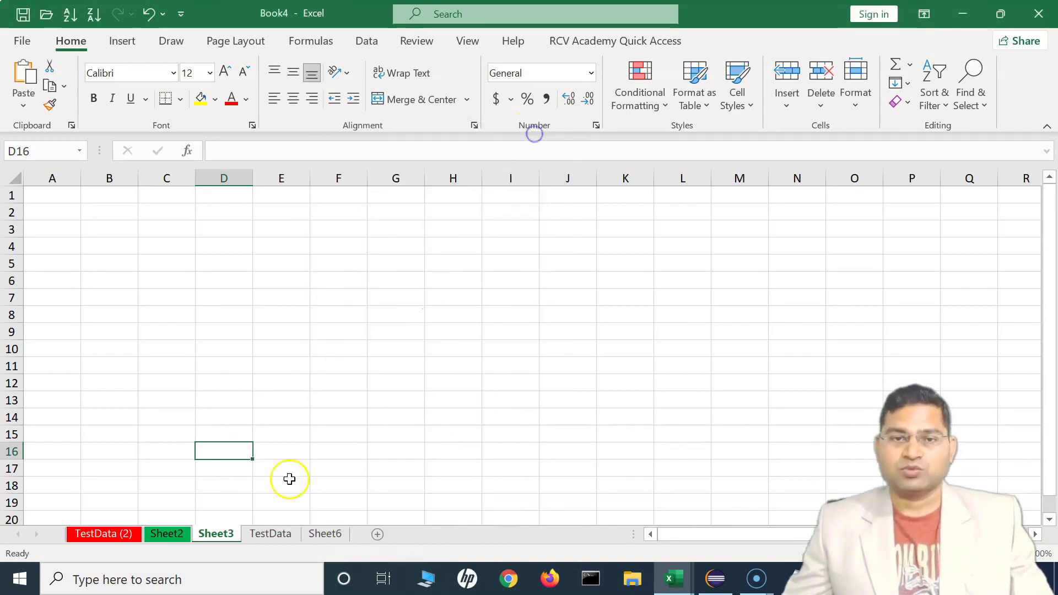
{"action": "right_click", "coordinate": [224, 539]}
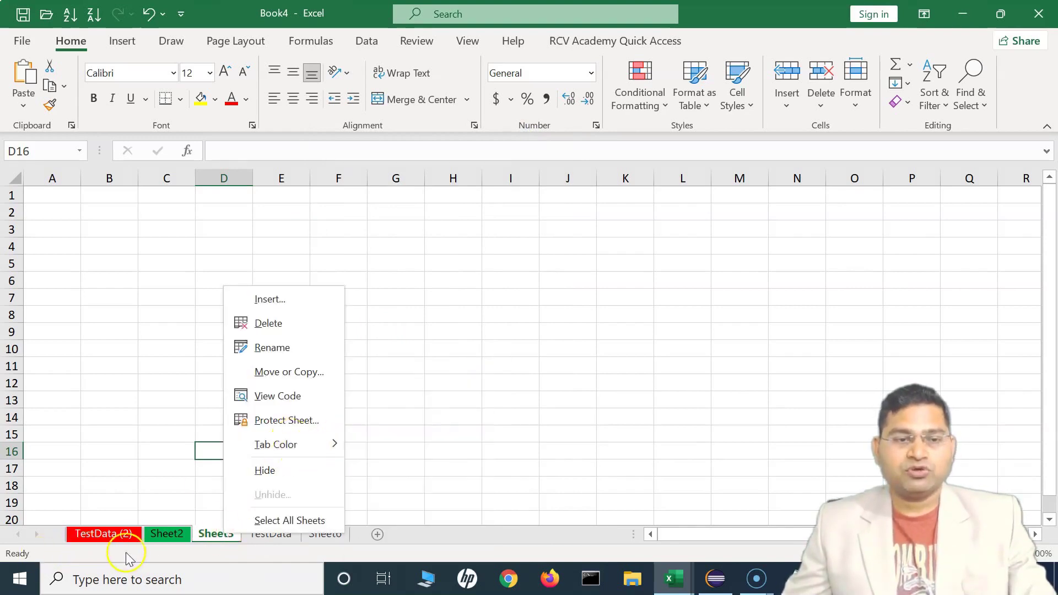
{"action": "left_click", "coordinate": [154, 532]}
Step: Set Sheet2's tab colour back to No Color, ending on Sheet3
{"action": "left_click", "coordinate": [155, 533]}
{"action": "right_click", "coordinate": [165, 533]}
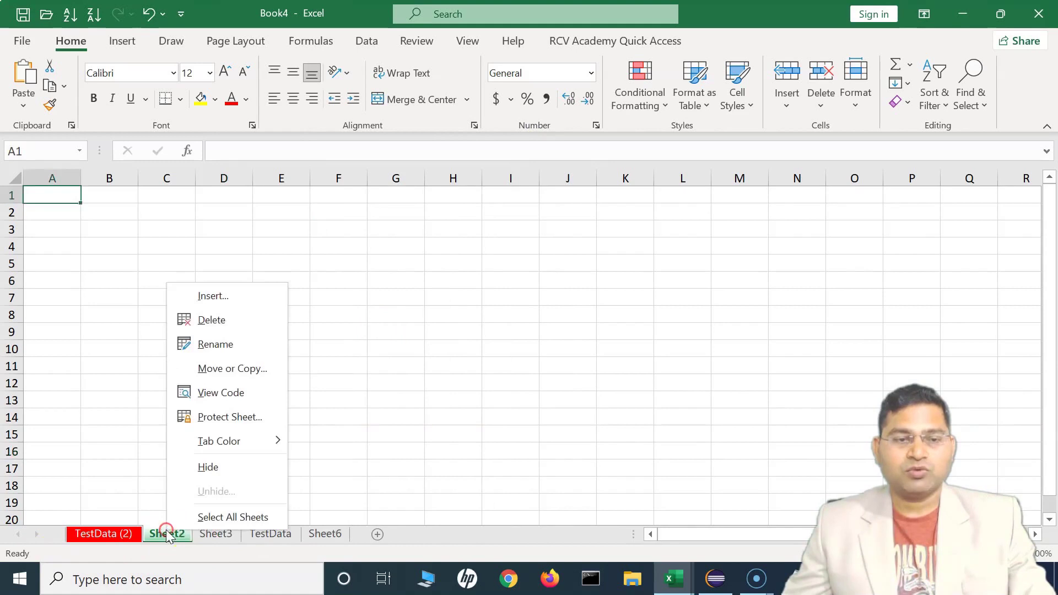
{"action": "mouse_move", "coordinate": [253, 442]}
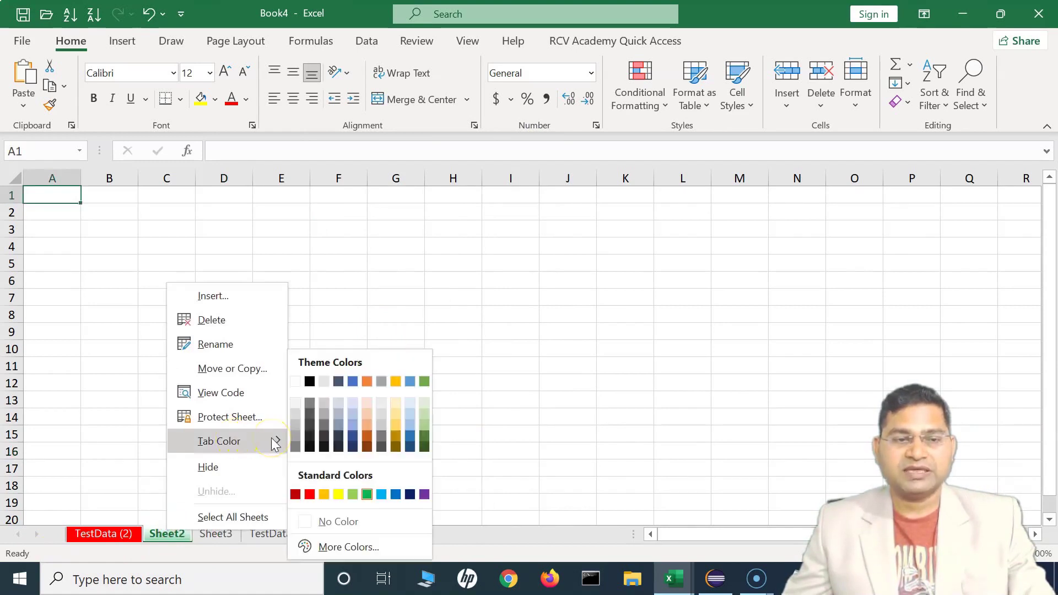
{"action": "left_click", "coordinate": [335, 522]}
{"action": "left_click", "coordinate": [216, 534]}
{"action": "left_click", "coordinate": [174, 537]}
{"action": "left_click", "coordinate": [205, 533]}
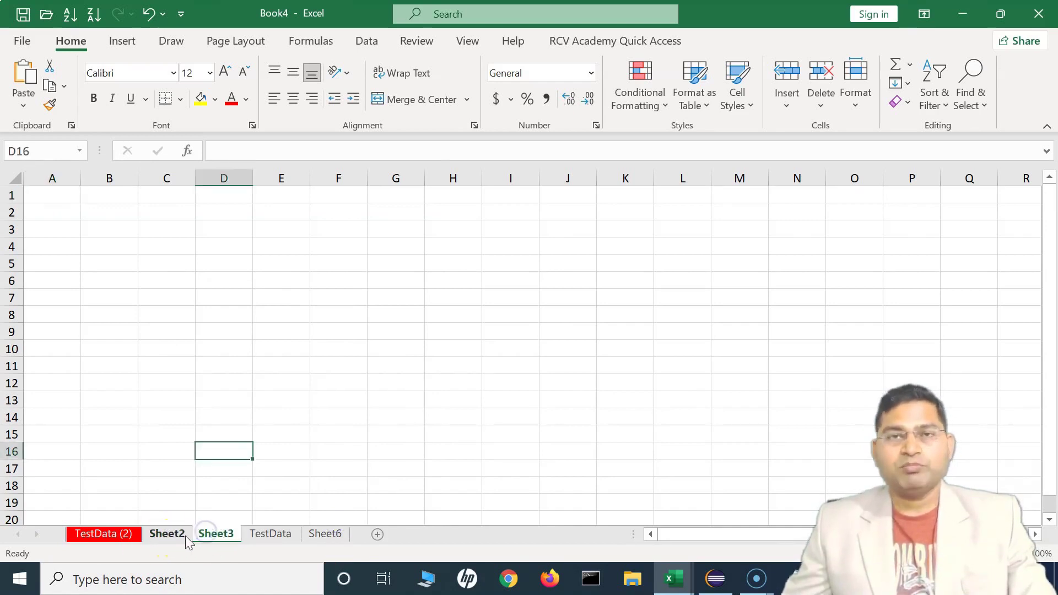
Step: Hide Sheet3 and then Sheet2
{"action": "left_click", "coordinate": [267, 534]}
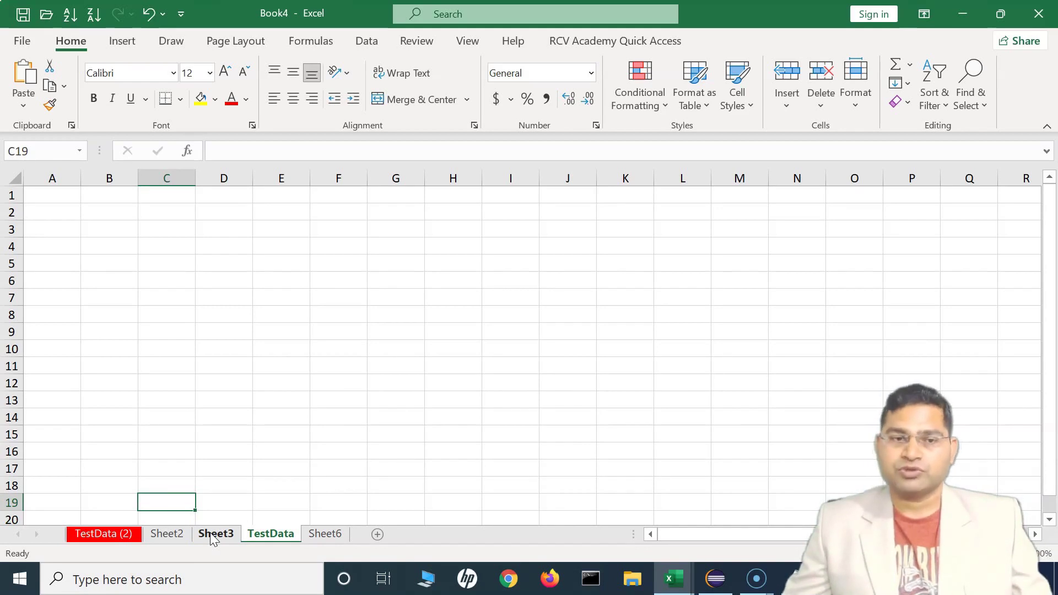
{"action": "left_click", "coordinate": [263, 544]}
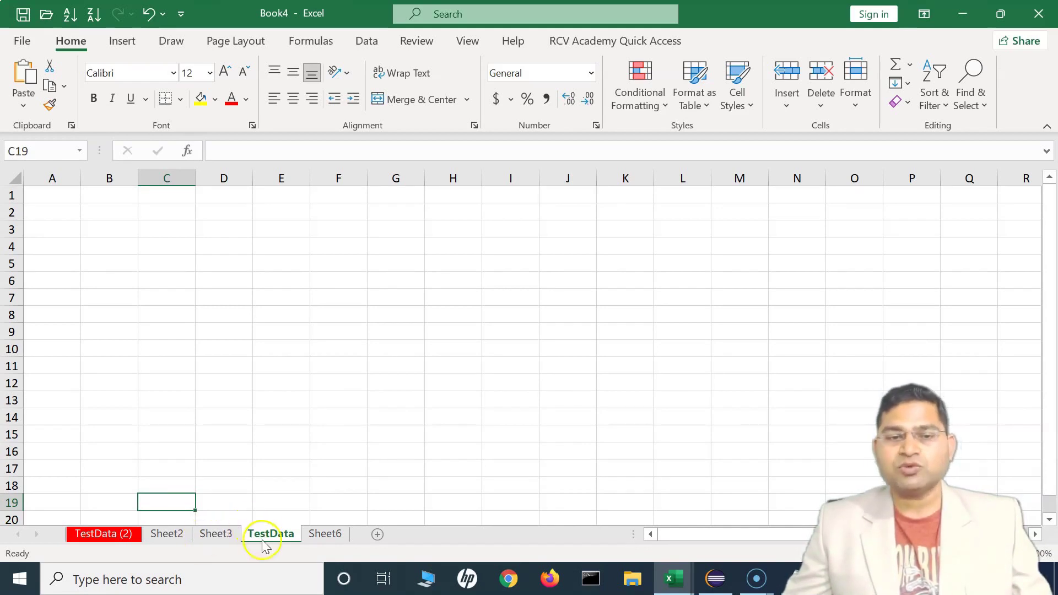
{"action": "left_click", "coordinate": [217, 541]}
{"action": "right_click", "coordinate": [217, 534]}
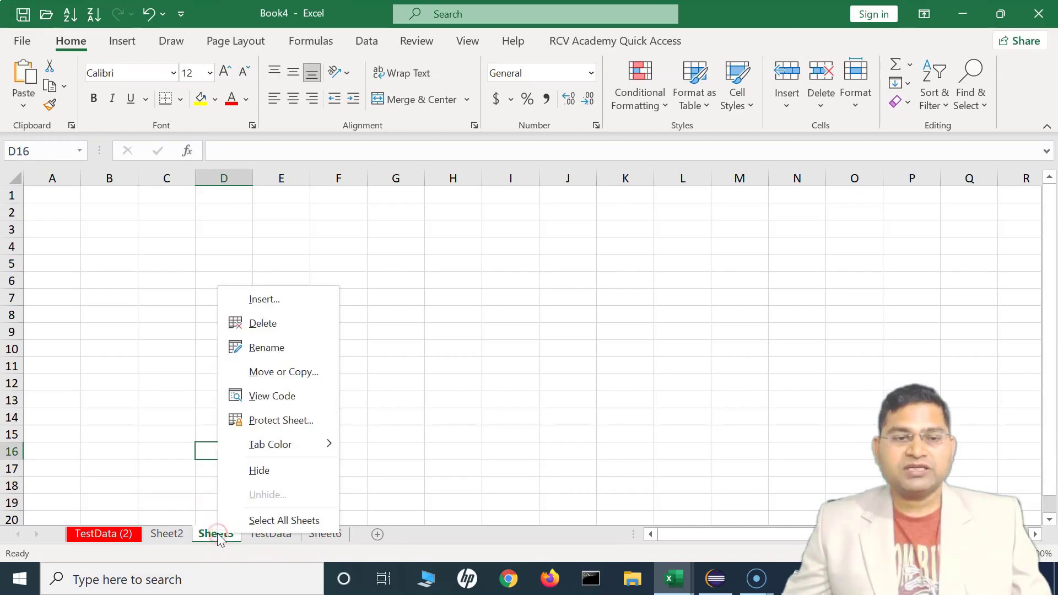
{"action": "left_click", "coordinate": [284, 471]}
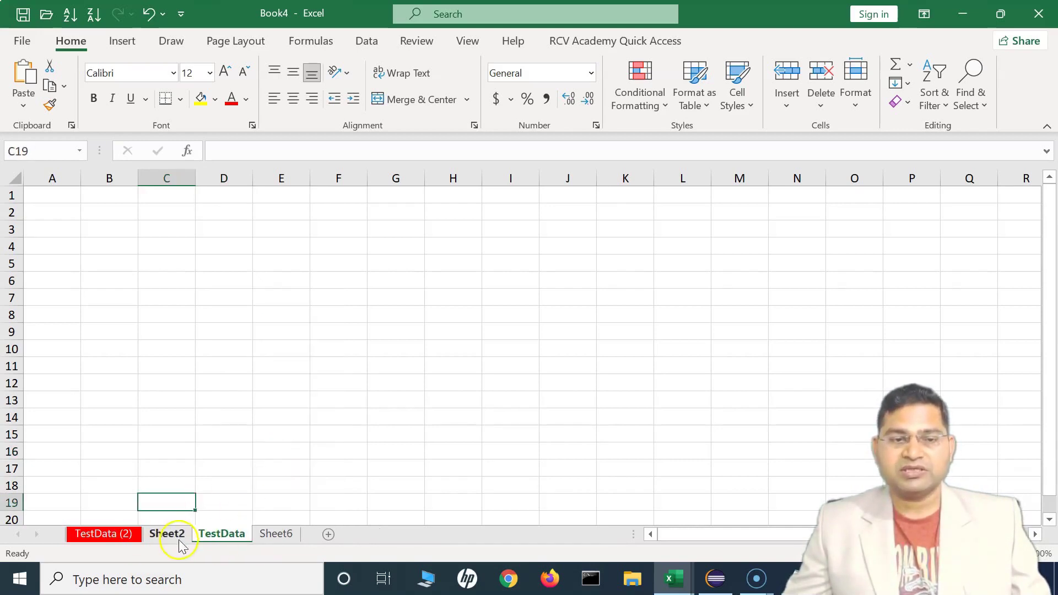
{"action": "left_click", "coordinate": [163, 536]}
{"action": "right_click", "coordinate": [164, 536]}
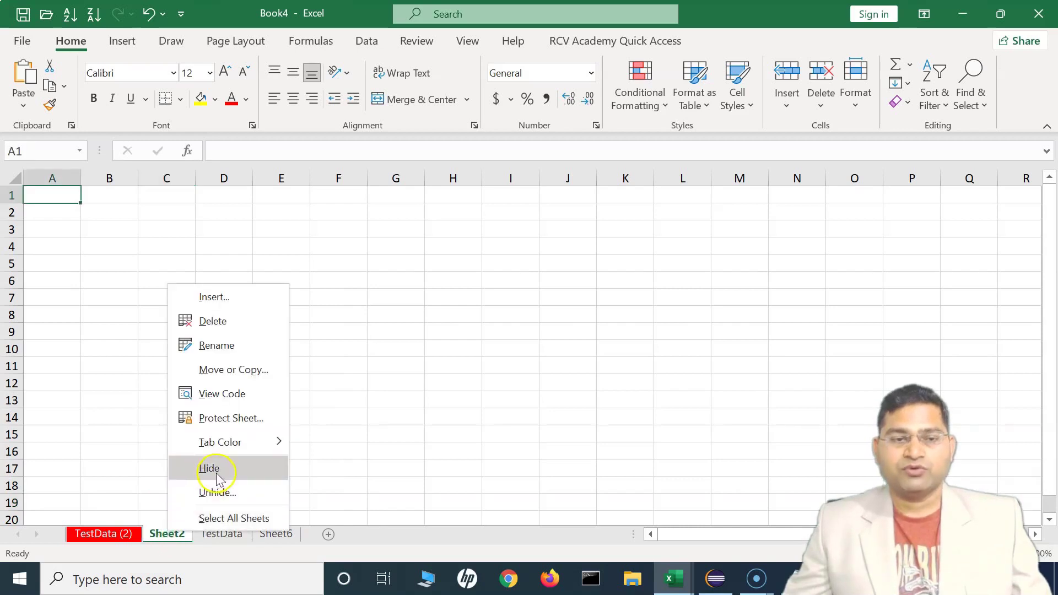
{"action": "left_click", "coordinate": [216, 471]}
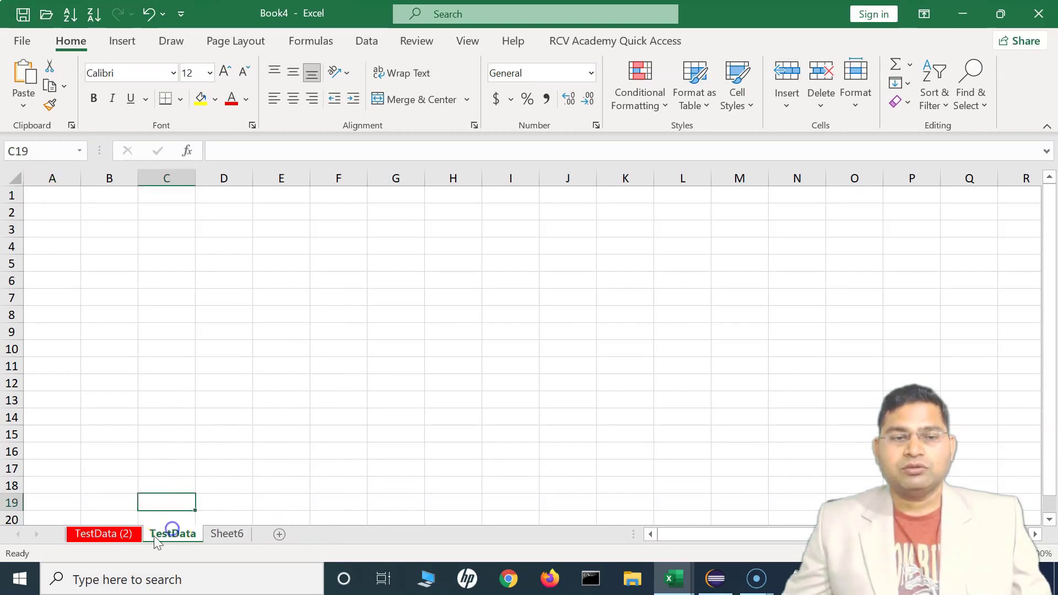
Step: Open the Unhide dialog from the TestData tab to list the hidden sheets
{"action": "left_click", "coordinate": [111, 534]}
{"action": "left_click", "coordinate": [178, 534]}
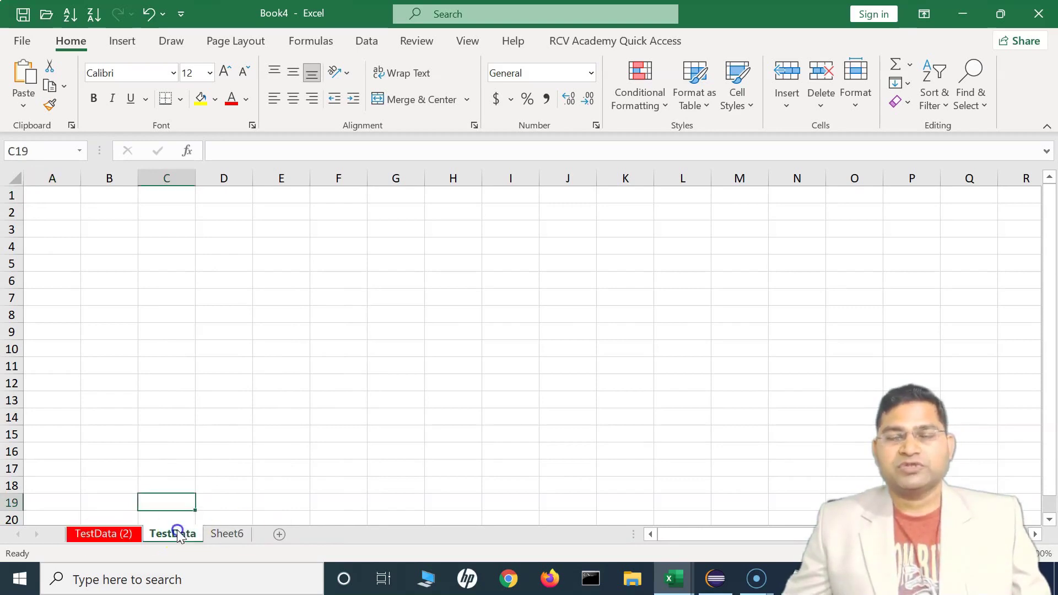
{"action": "right_click", "coordinate": [179, 535]}
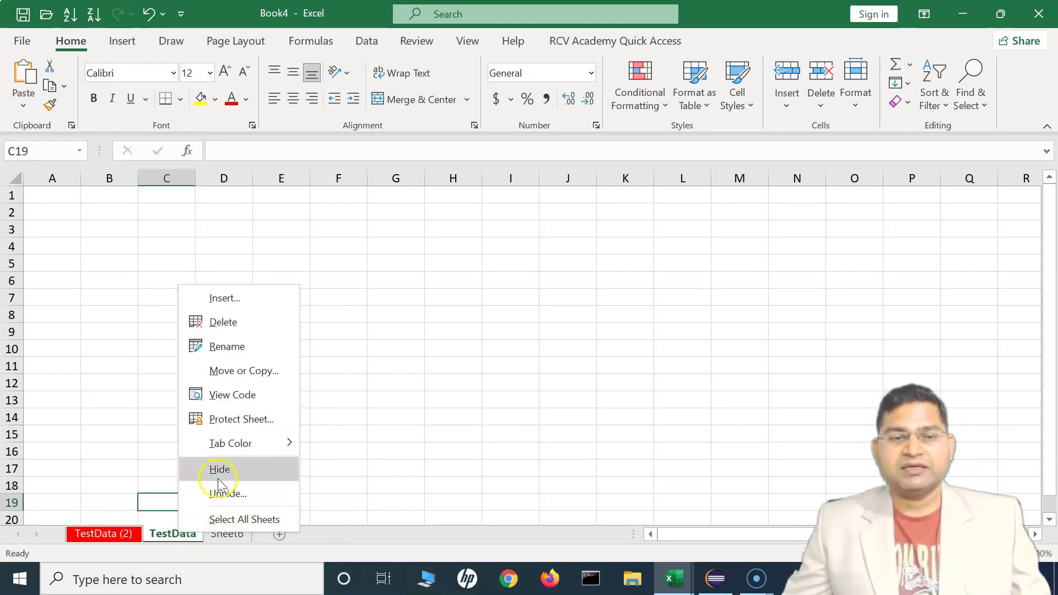
{"action": "left_click", "coordinate": [229, 494]}
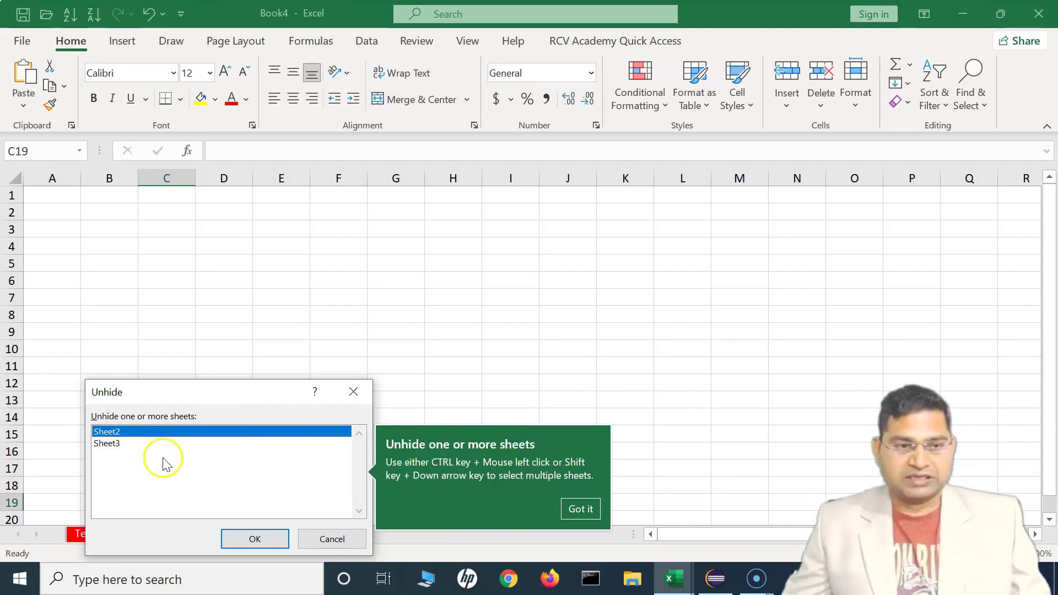
Step: Select Sheet3 alongside Sheet2 in the Unhide dialog and unhide both sheets
{"action": "left_click", "coordinate": [124, 443], "text": "ctrl"}
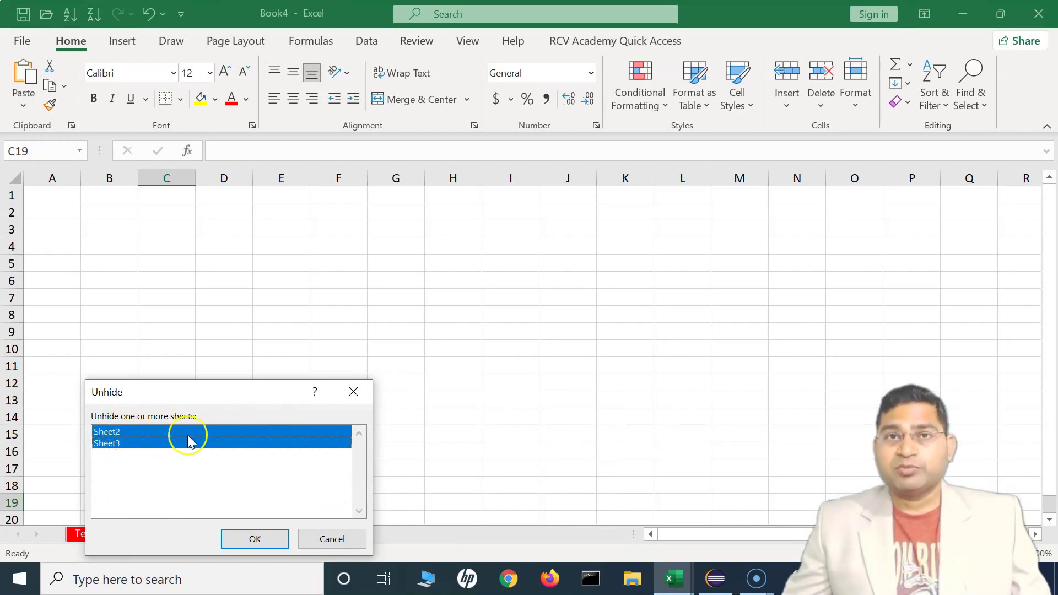
{"action": "left_click", "coordinate": [256, 540]}
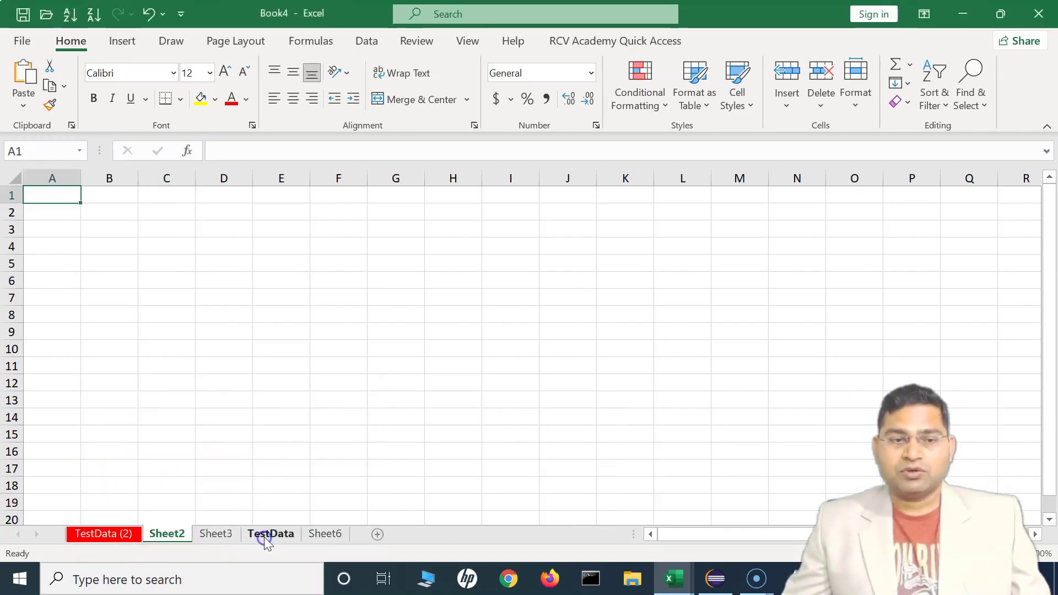
{"action": "right_click", "coordinate": [167, 534]}
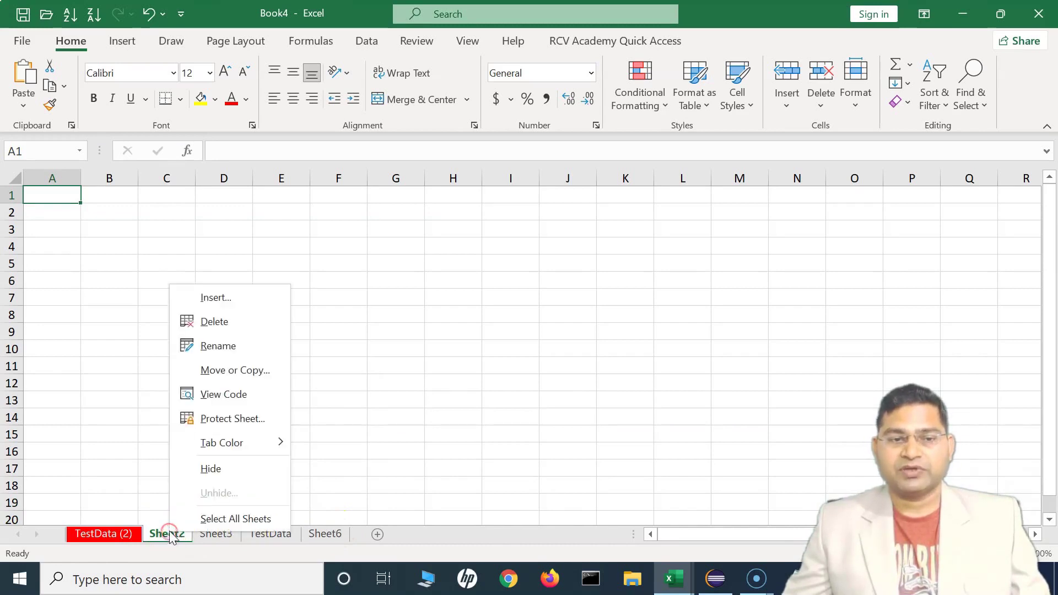
{"action": "left_click", "coordinate": [223, 518]}
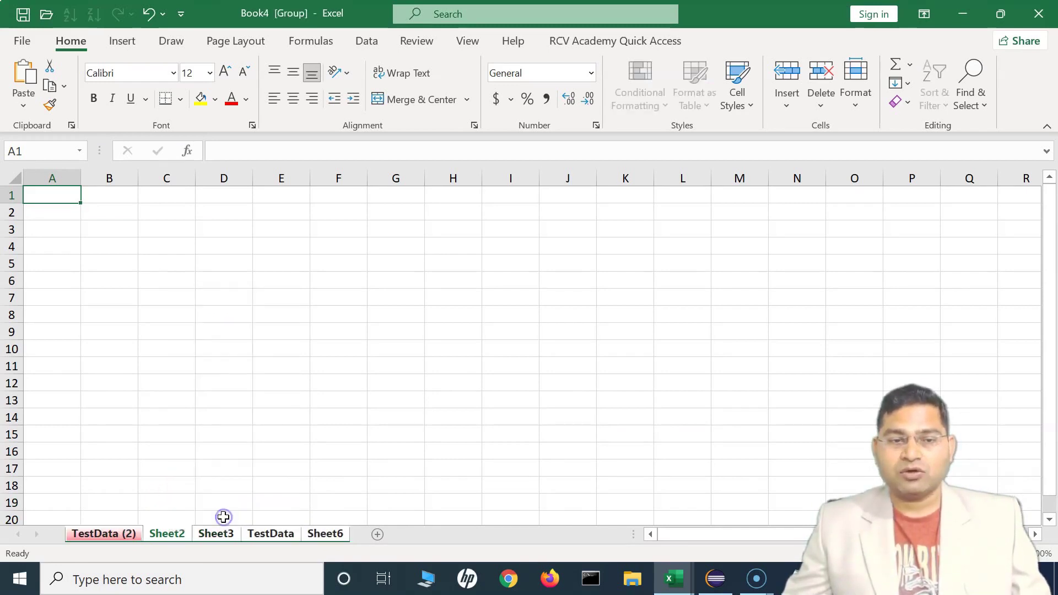
{"action": "right_click", "coordinate": [165, 534]}
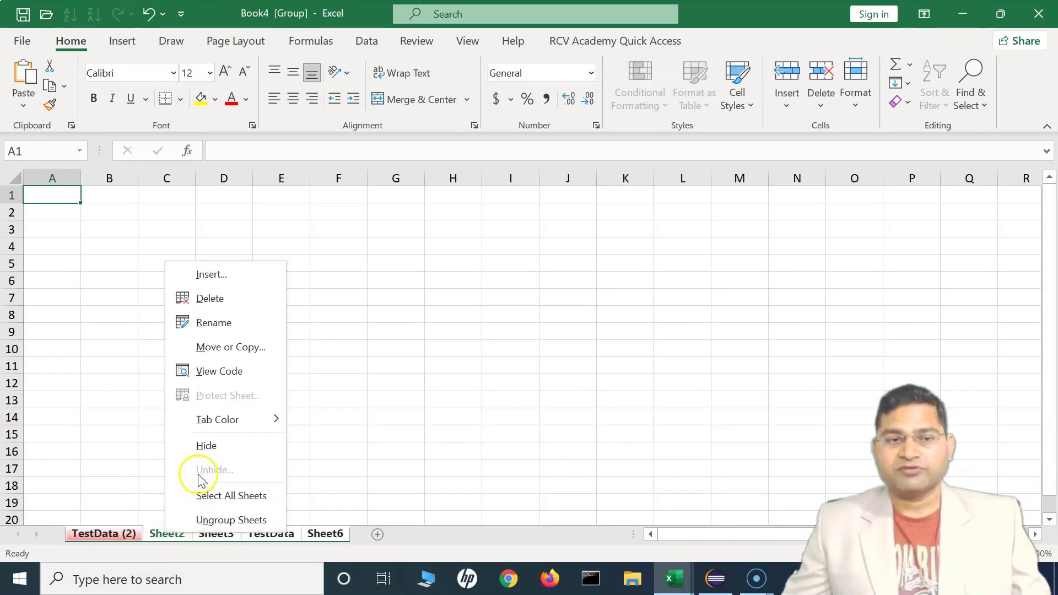
{"action": "left_click", "coordinate": [231, 520]}
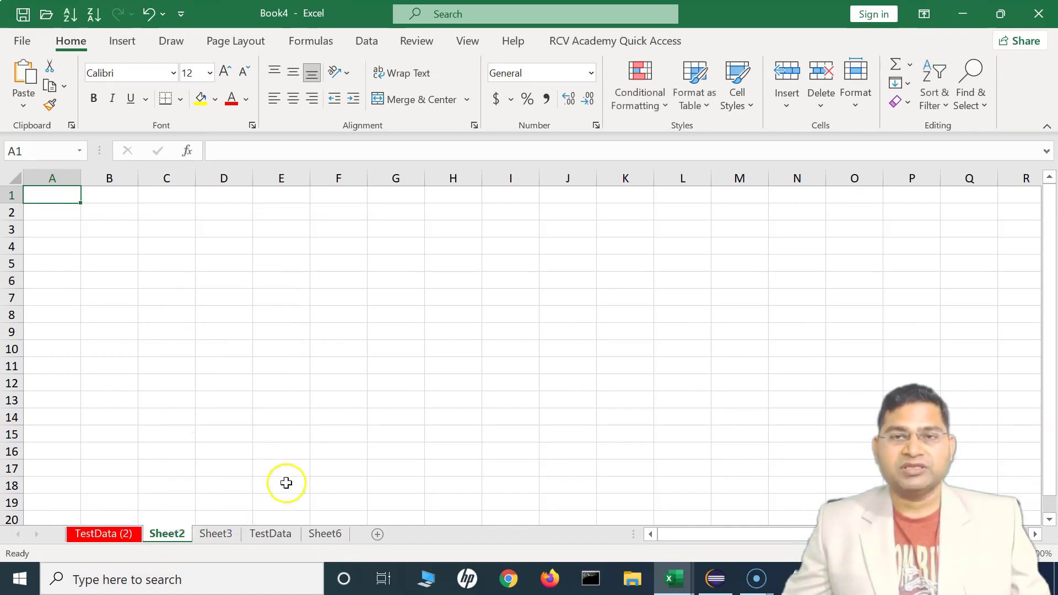
{"action": "right_click", "coordinate": [175, 521]}
{"action": "right_click", "coordinate": [171, 532]}
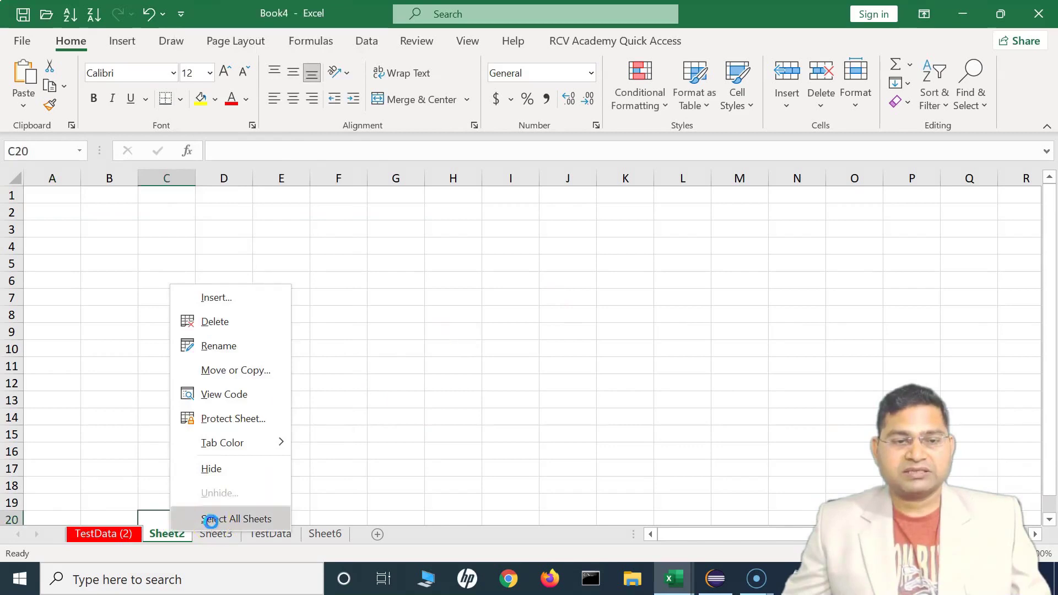
{"action": "left_click", "coordinate": [211, 520]}
{"action": "right_click", "coordinate": [154, 534]}
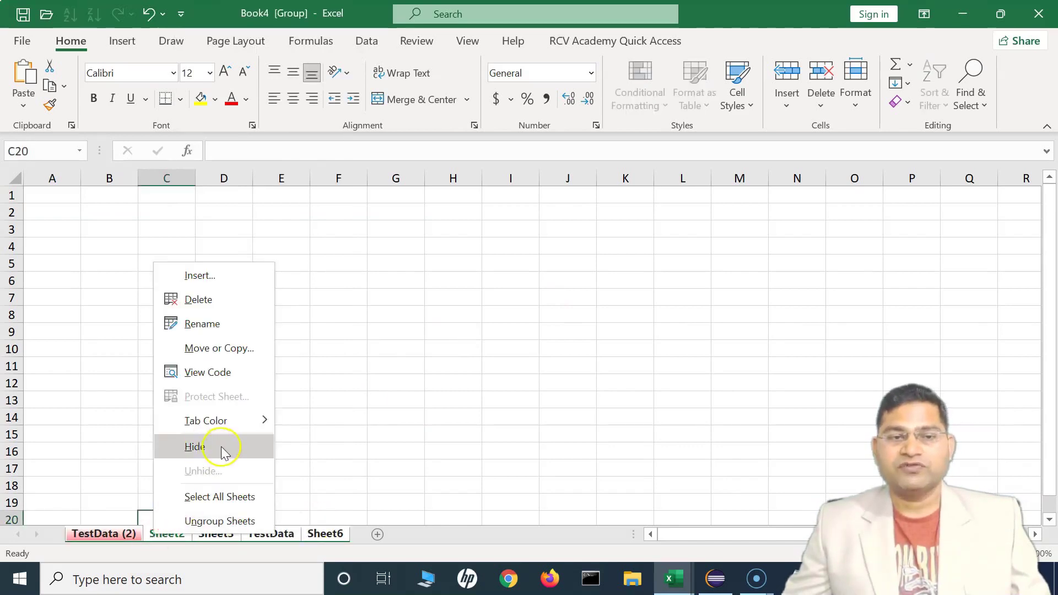
{"action": "left_click", "coordinate": [216, 445]}
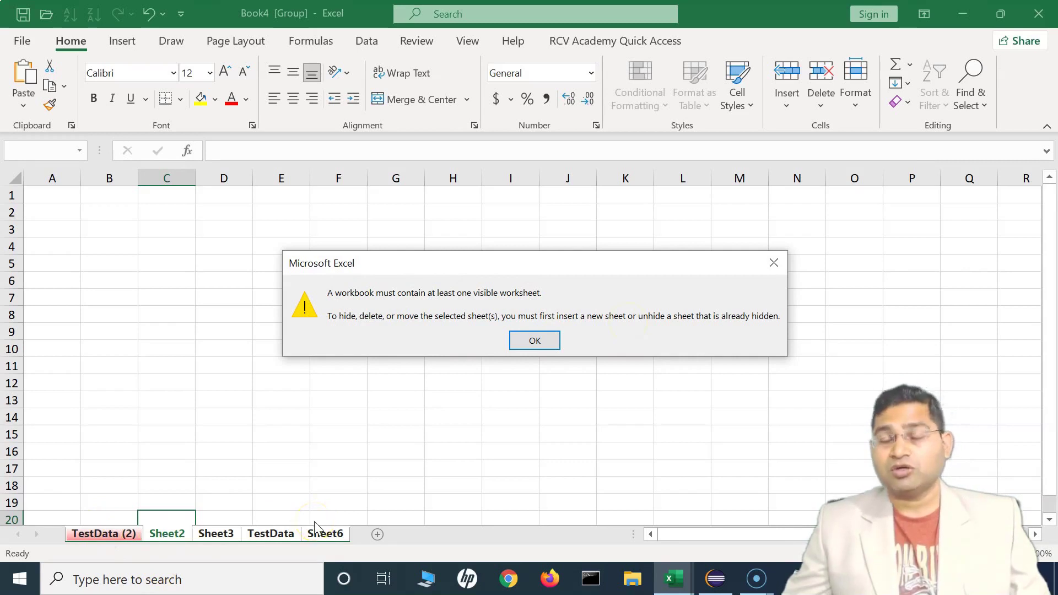
{"action": "left_click", "coordinate": [538, 341]}
Step: Group all sheets except TestData (2), then hide Sheet2, Sheet3, TestData and Sheet6 together
{"action": "left_click", "coordinate": [121, 534]}
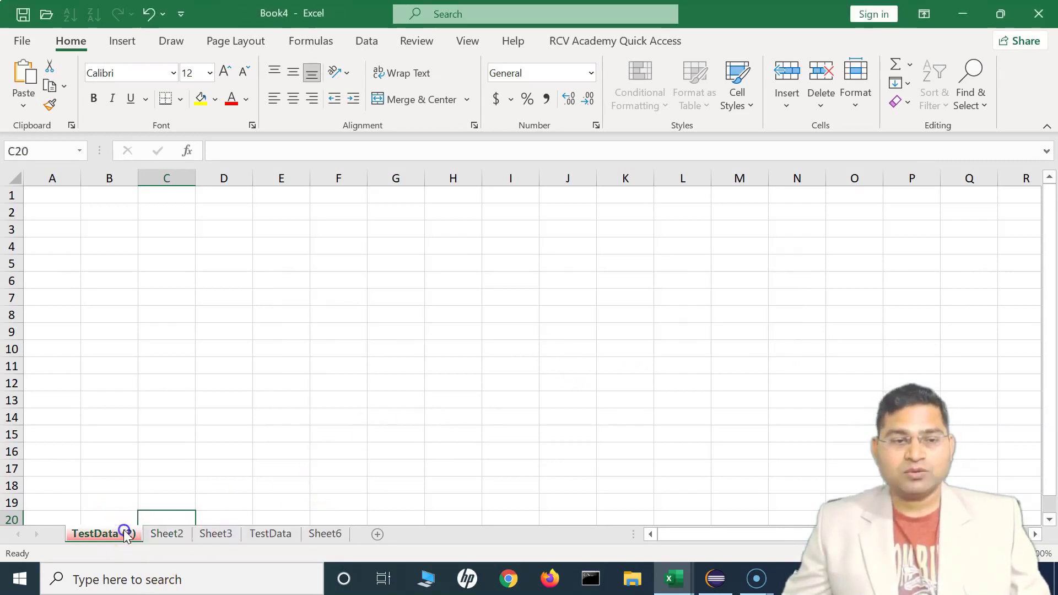
{"action": "left_click", "coordinate": [182, 536]}
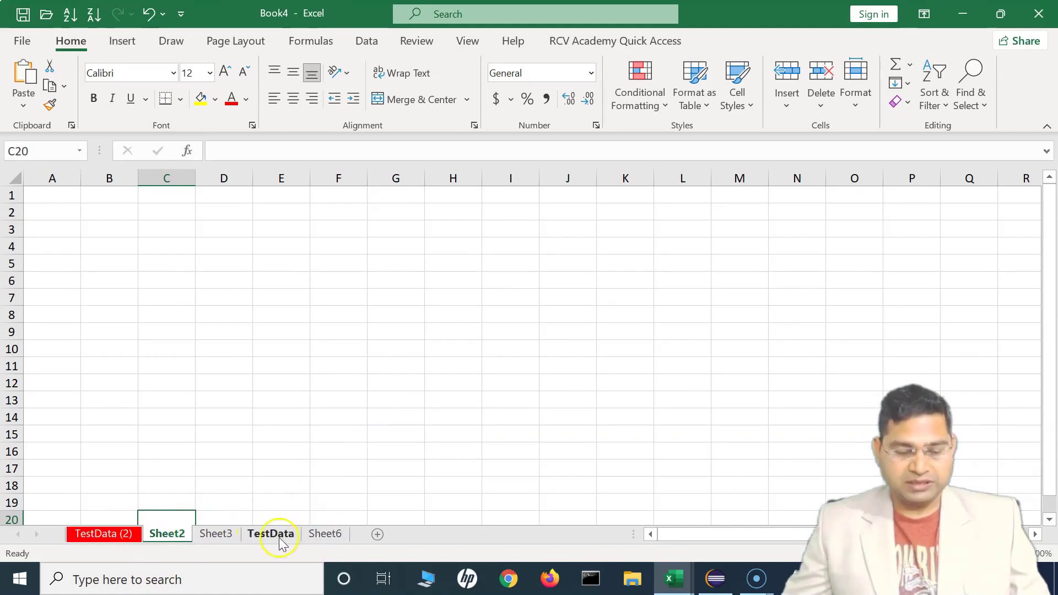
{"action": "right_click", "coordinate": [166, 535]}
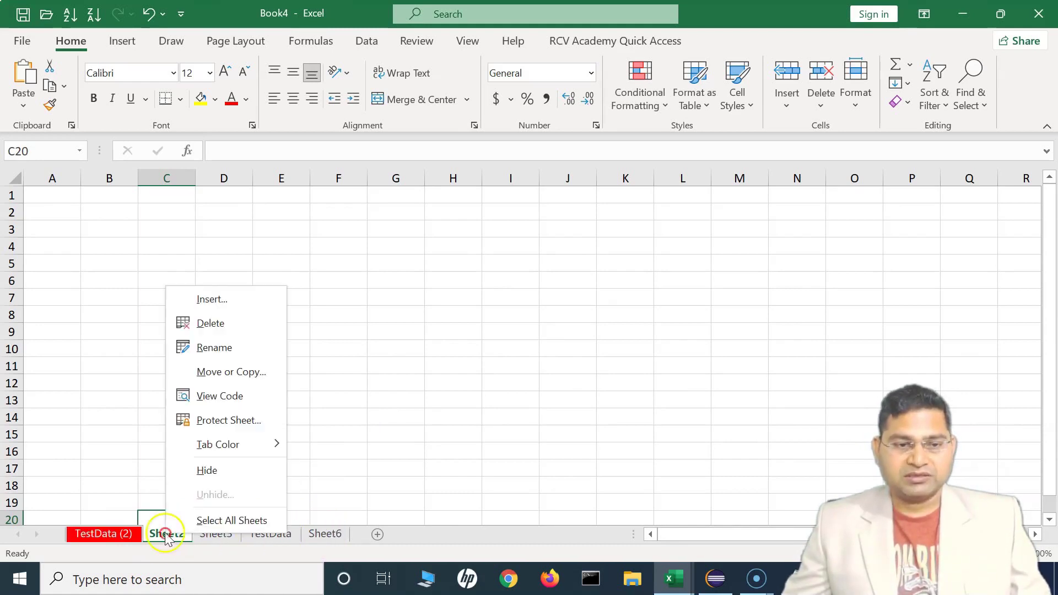
{"action": "left_click", "coordinate": [220, 518]}
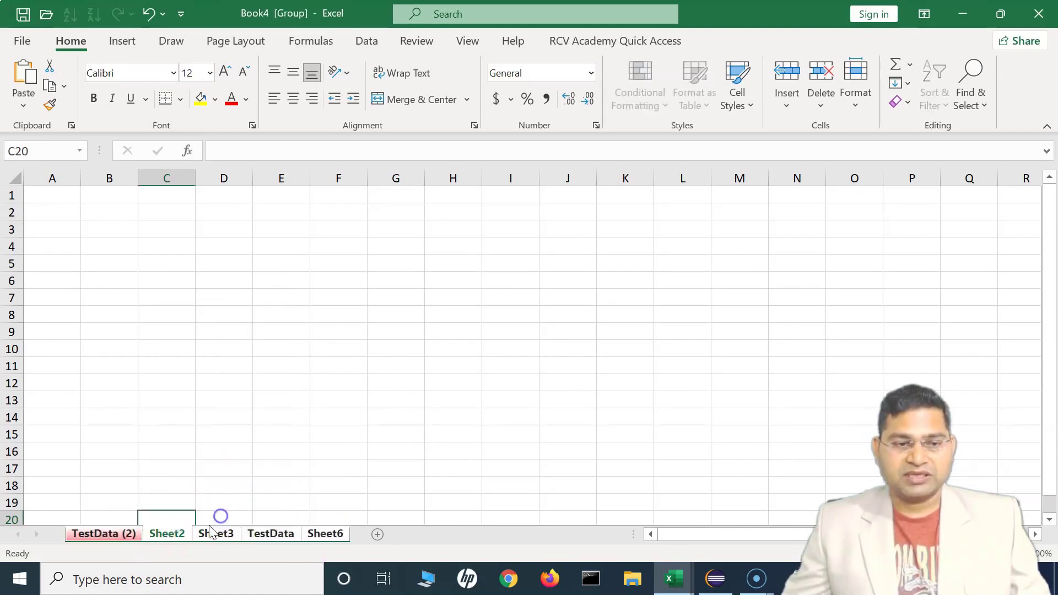
{"action": "left_click", "coordinate": [110, 537], "text": "ctrl"}
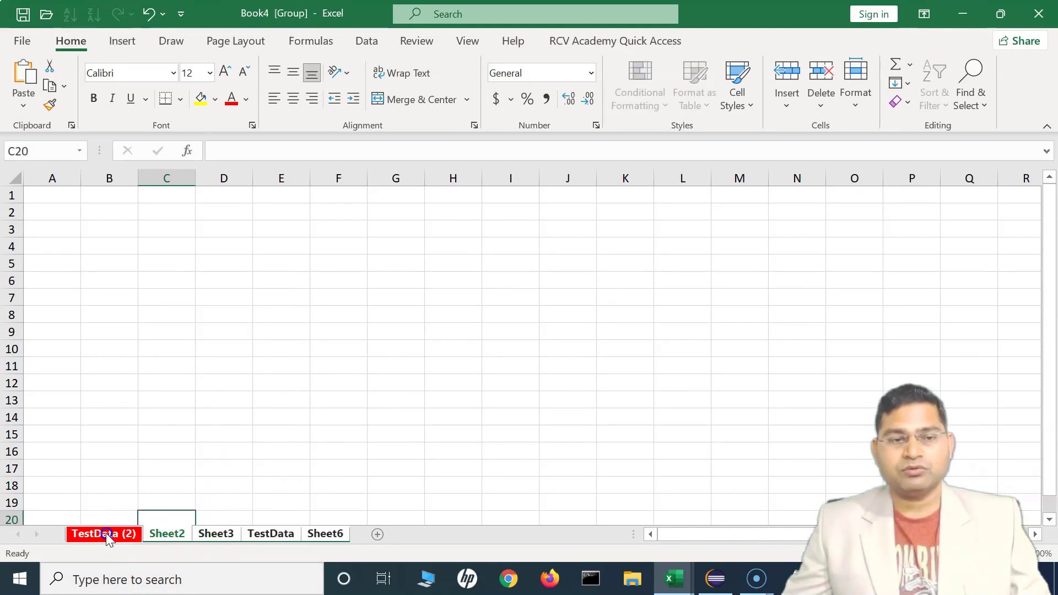
{"action": "right_click", "coordinate": [178, 539]}
{"action": "left_click", "coordinate": [239, 445]}
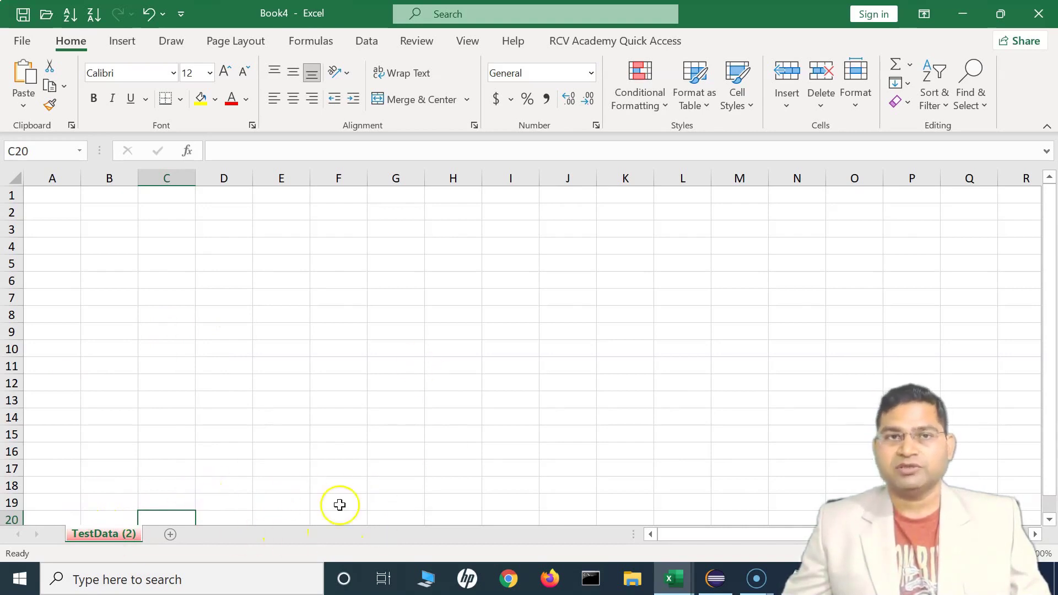
Step: Review the six-item Worksheet Operations list in Notepad, then minimize Notepad
{"action": "left_click", "coordinate": [793, 576]}
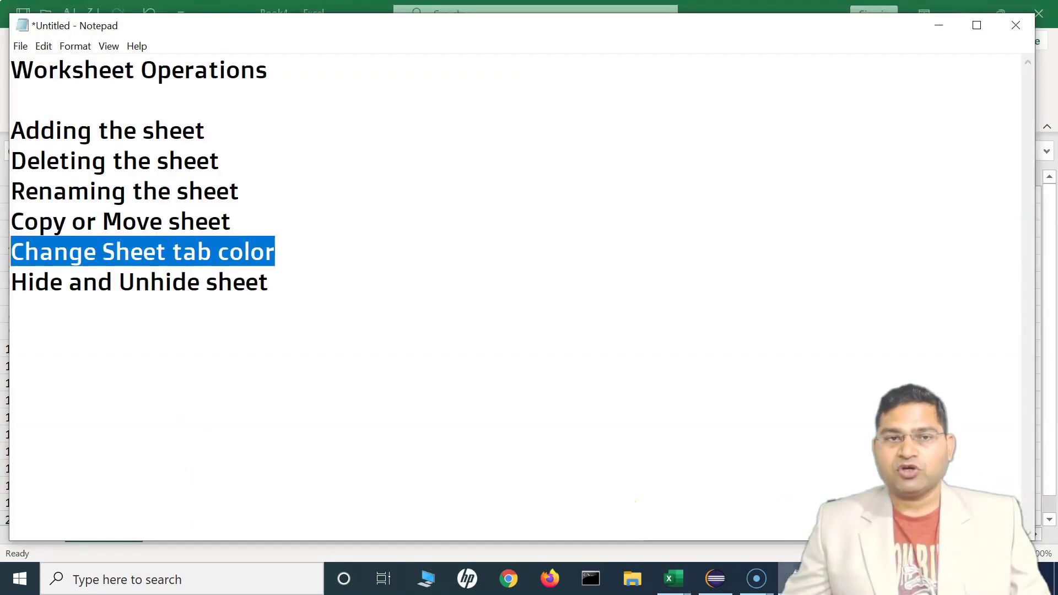
{"action": "left_click", "coordinate": [257, 308]}
{"action": "left_click_drag", "start_coordinate": [296, 297], "coordinate": [12, 128]}
{"action": "left_click", "coordinate": [177, 280]}
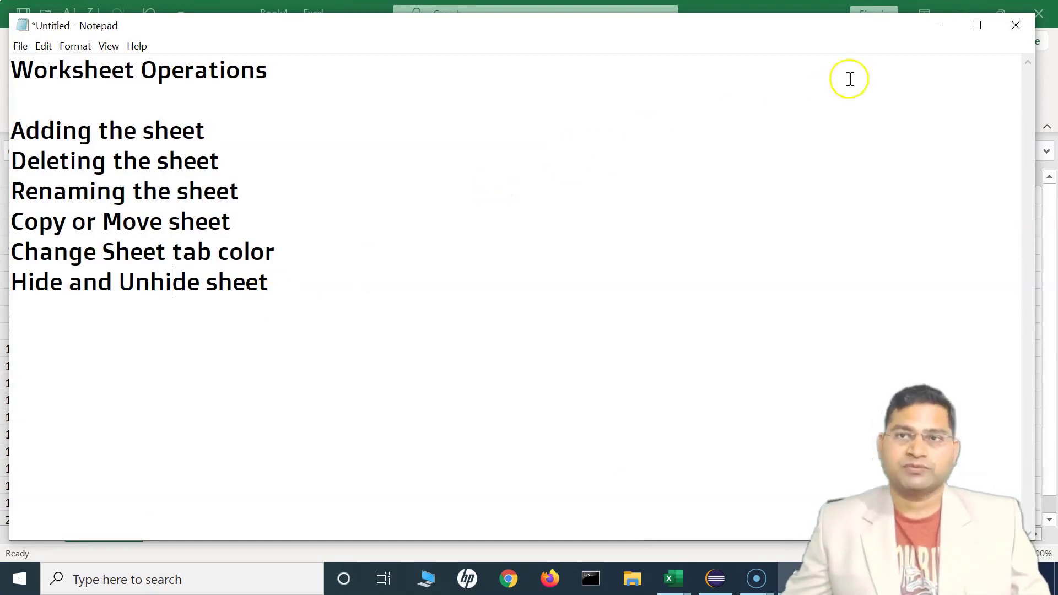
{"action": "left_click", "coordinate": [939, 25]}
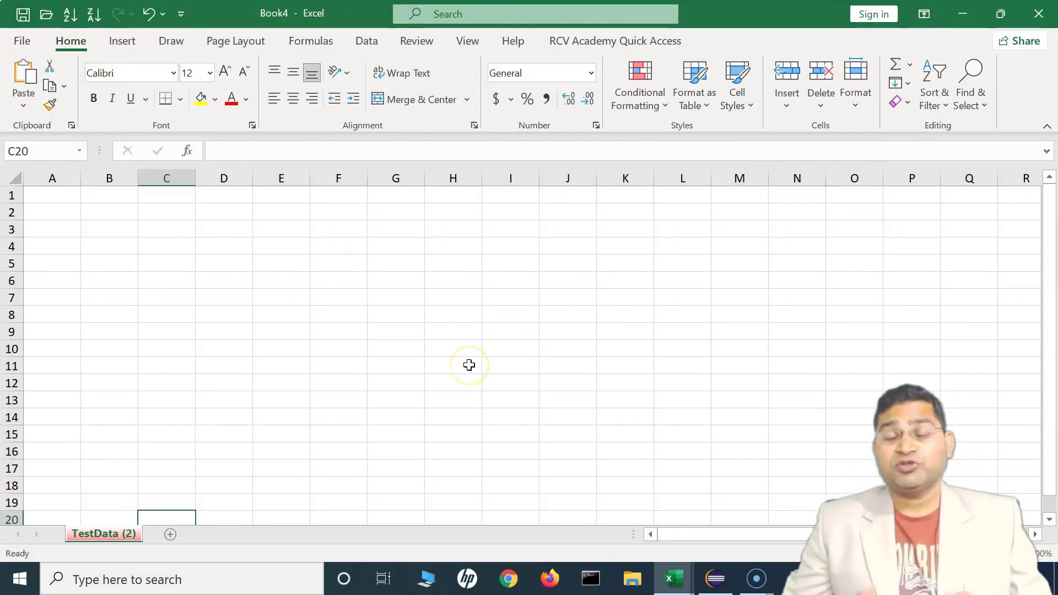